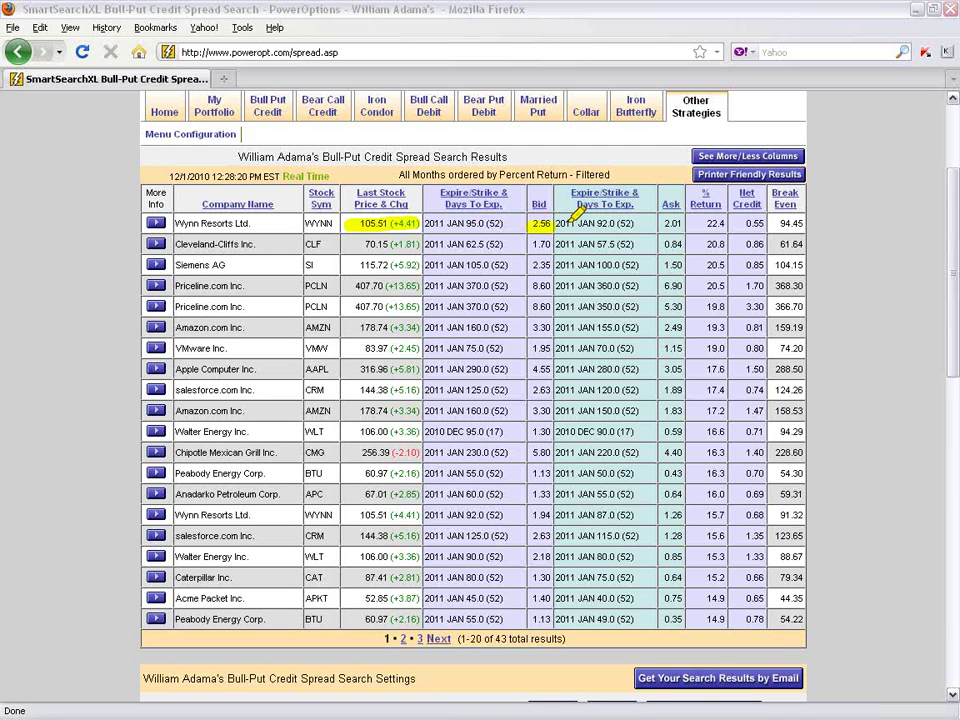
# Step: Mark the top row's Ask 2.01, Net Credit 0.55 and 22.4% return, then refresh the results
pyautogui.moveTo(661, 223); pyautogui.dragTo(682, 223)
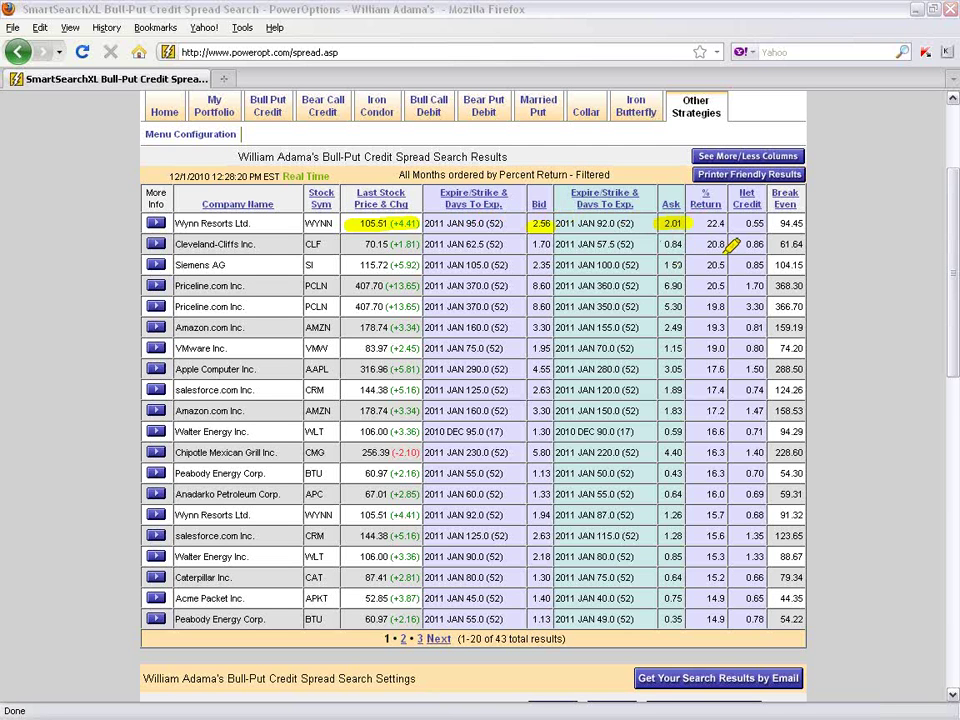
pyautogui.moveTo(742, 223); pyautogui.dragTo(768, 222)
pyautogui.moveTo(702, 223); pyautogui.dragTo(728, 223)
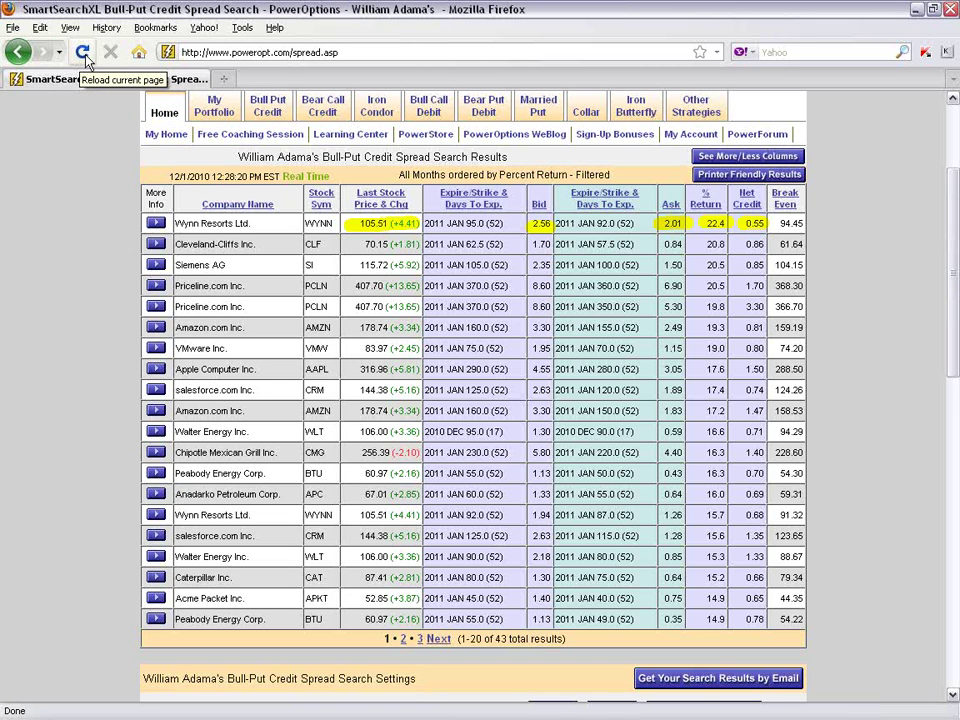
pyautogui.click(83, 58)
pyautogui.click(444, 387)
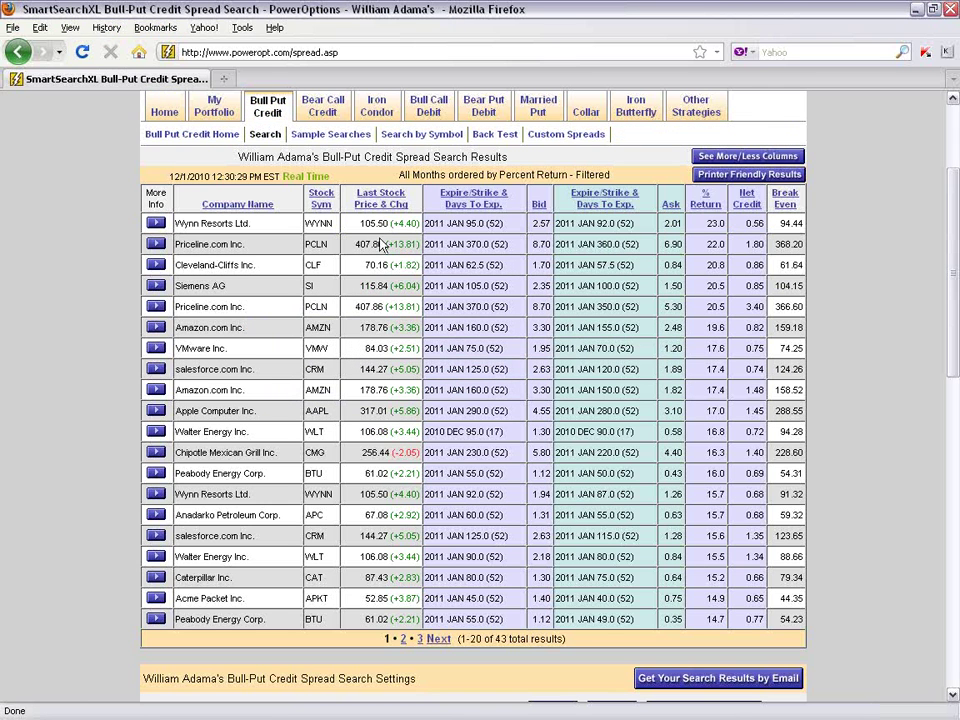
# Step: Point out Wynn Resorts' refreshed Bid of 2.57 and Net Credit of 0.56
pyautogui.doubleClick(540, 223)
pyautogui.doubleClick(760, 225)
pyautogui.click(658, 211)
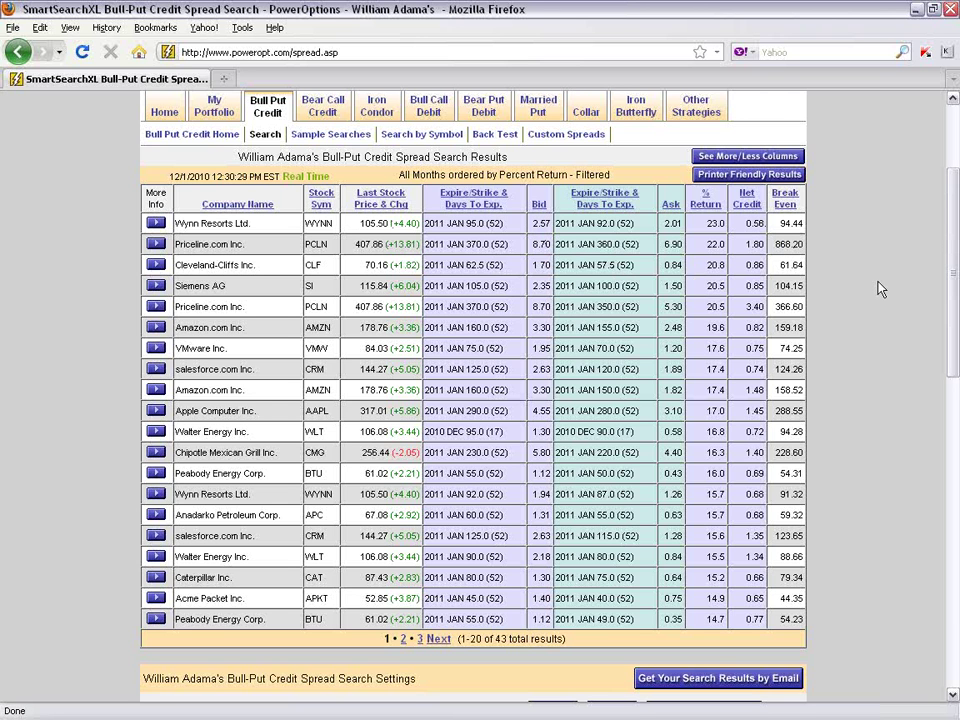
# Step: Refresh the results again and mark Wynn Resorts' 105.57 last price
pyautogui.click(80, 50)
pyautogui.click(458, 392)
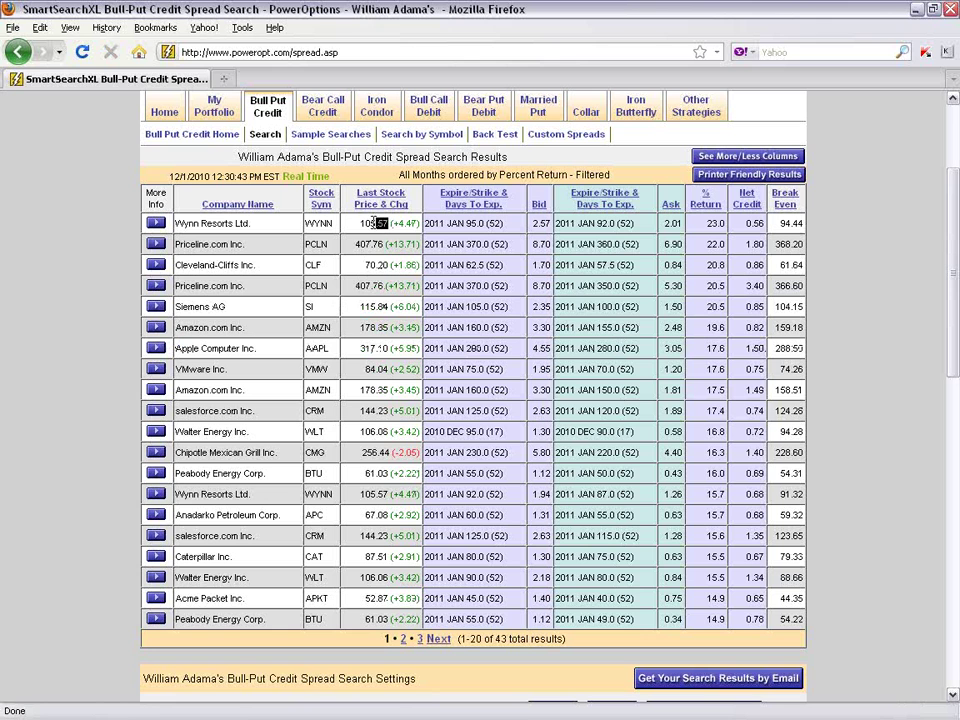
pyautogui.moveTo(389, 223); pyautogui.dragTo(360, 224)
pyautogui.click(900, 325)
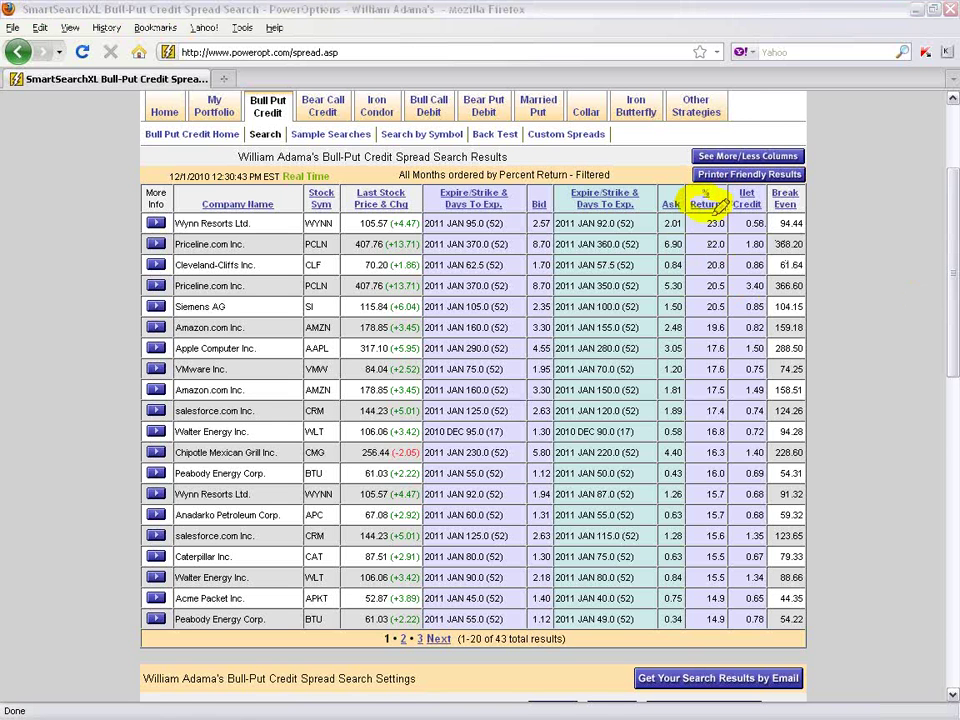
pyautogui.moveTo(712, 222); pyautogui.dragTo(716, 204)
pyautogui.moveTo(316, 221); pyautogui.dragTo(318, 216)
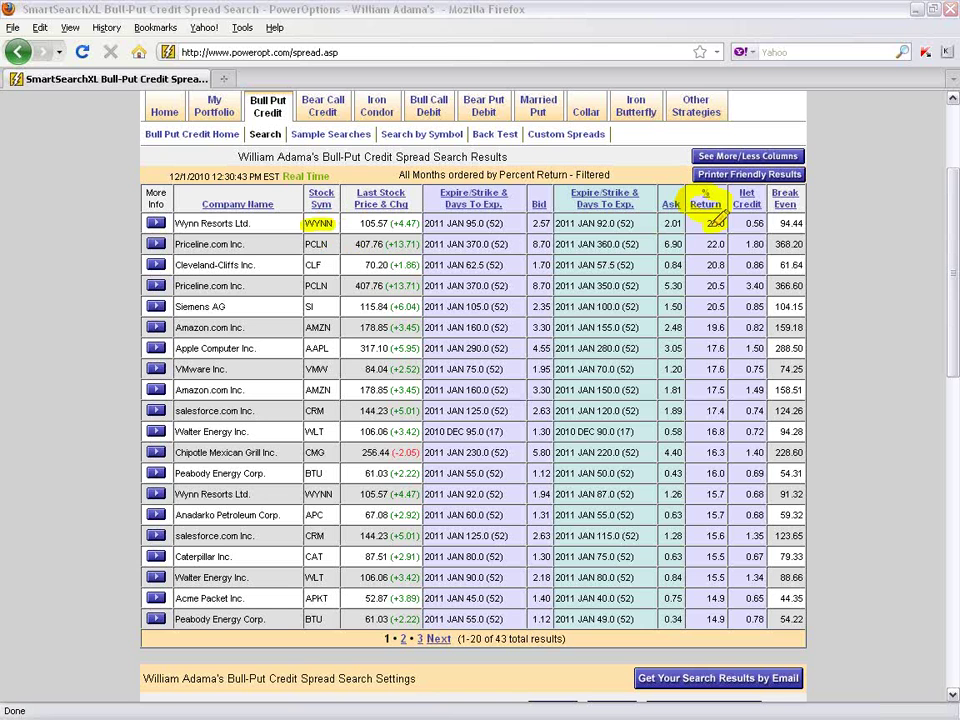
pyautogui.moveTo(748, 222); pyautogui.dragTo(760, 216)
pyautogui.click(733, 160)
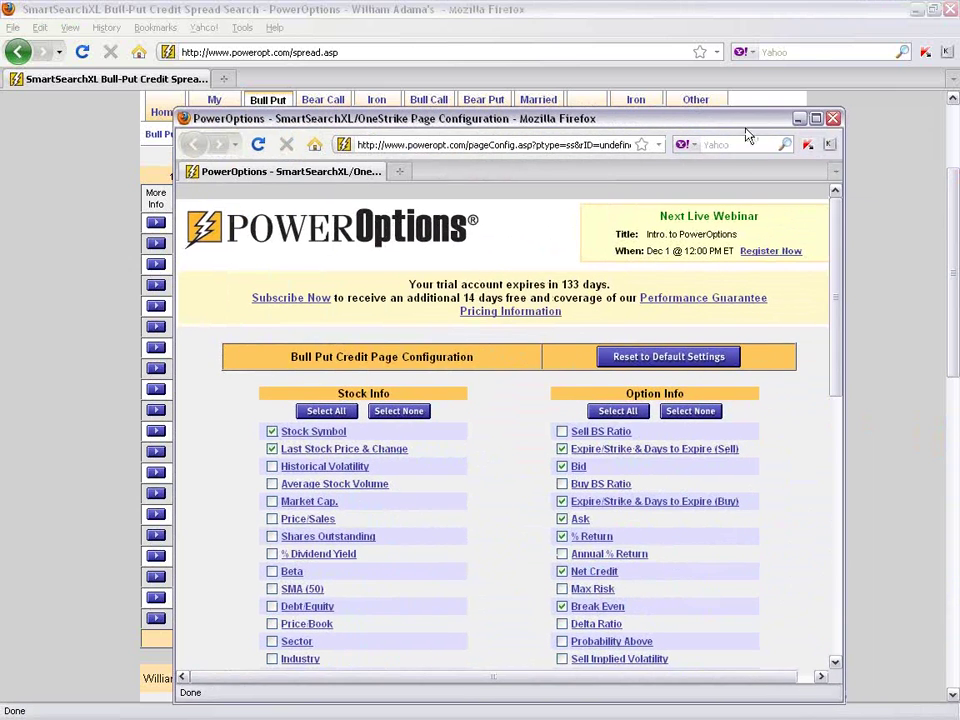
# Step: Maximize the column popup and add the Average Stock Volume and Beta columns
pyautogui.click(815, 119)
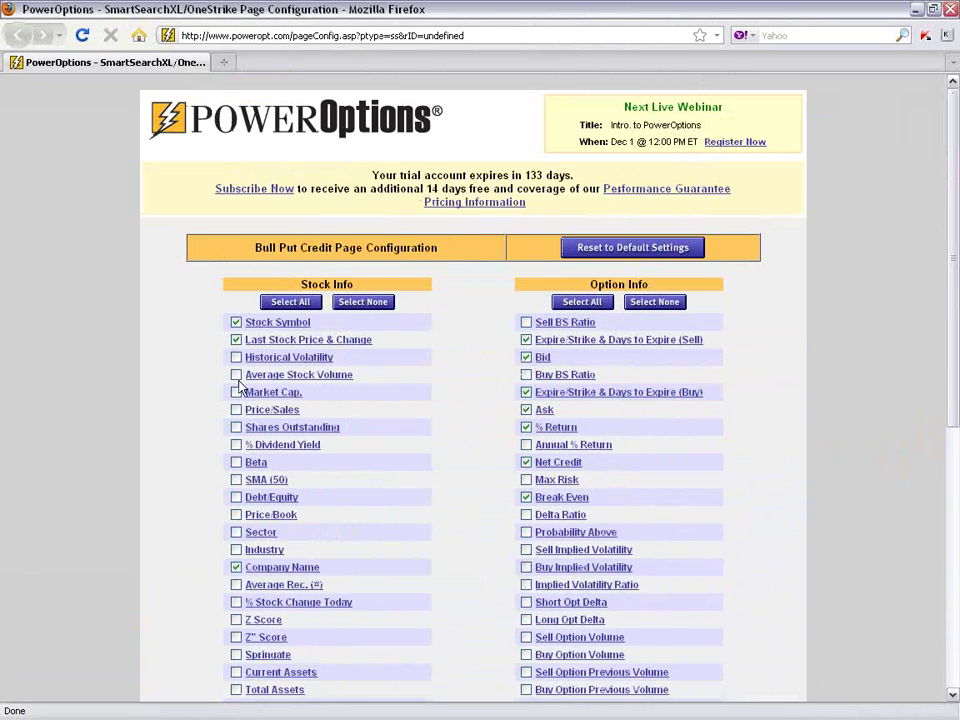
pyautogui.moveTo(955, 214); pyautogui.dragTo(870, 304)
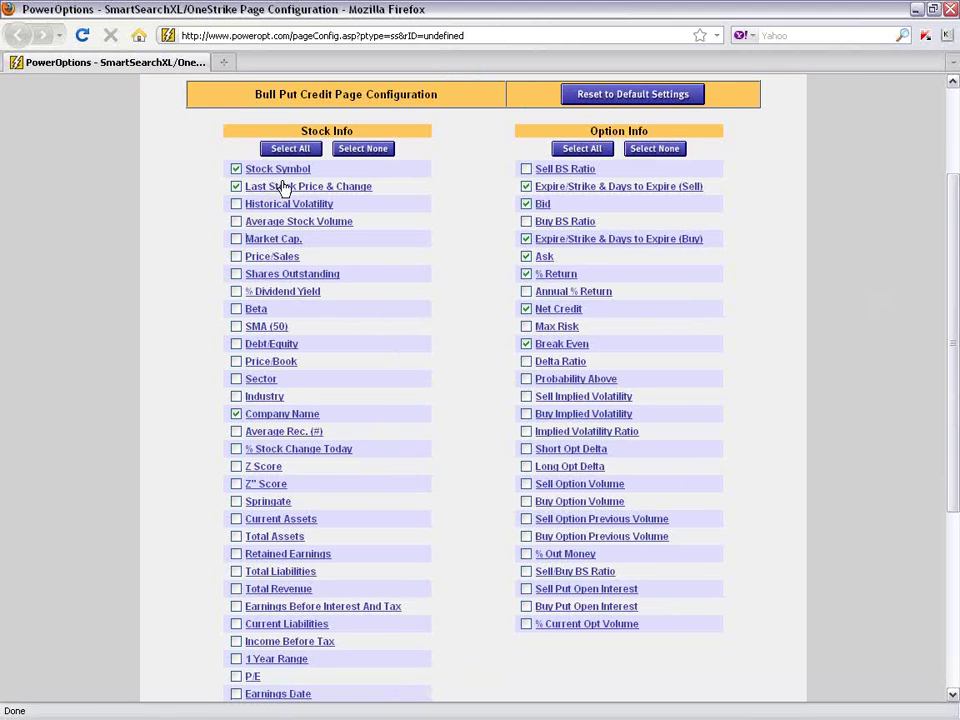
pyautogui.click(236, 221)
pyautogui.click(236, 310)
# Step: Add the Probability Above and % Out Money columns, then go to Re-Order Columns
pyautogui.scroll(-4, 197, 425)
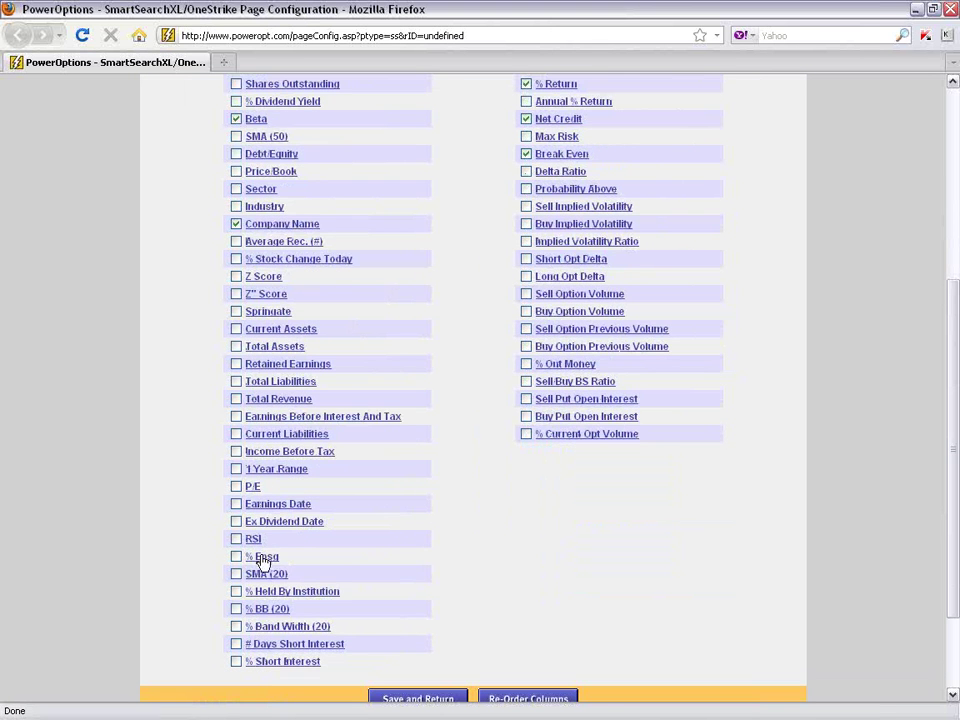
pyautogui.scroll(4, 253, 527)
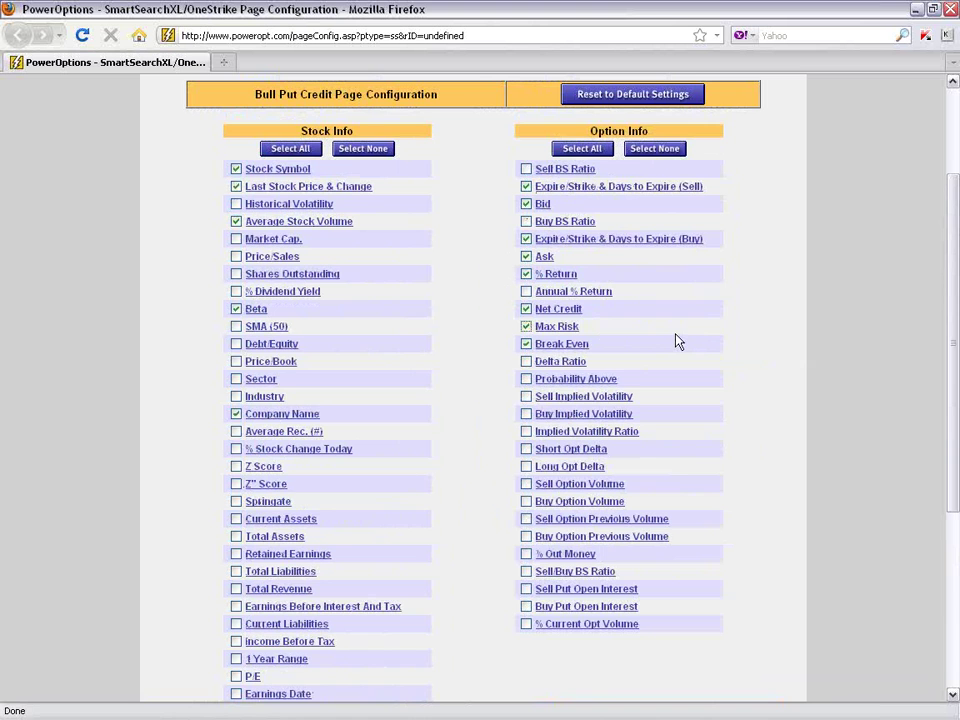
pyautogui.click(526, 379)
pyautogui.click(526, 554)
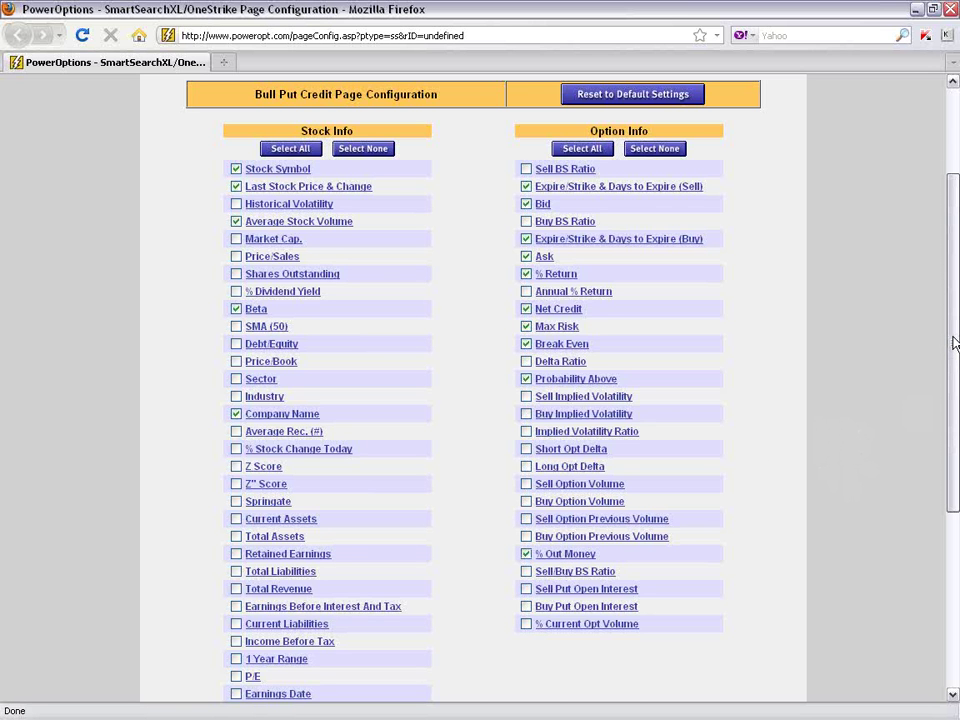
pyautogui.moveTo(953, 343); pyautogui.dragTo(940, 481)
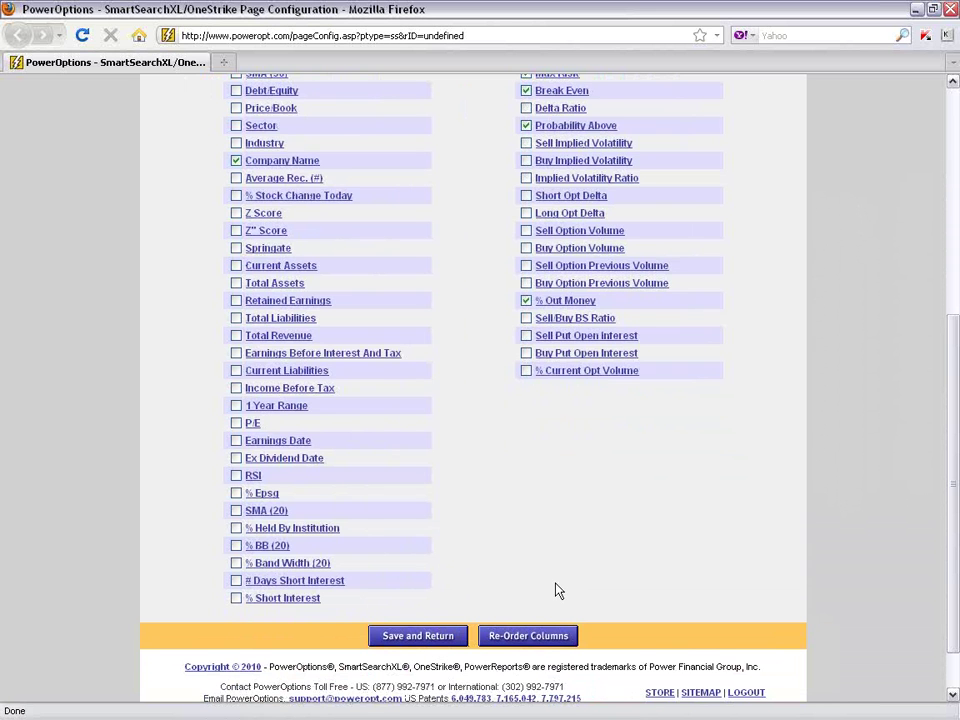
pyautogui.click(548, 641)
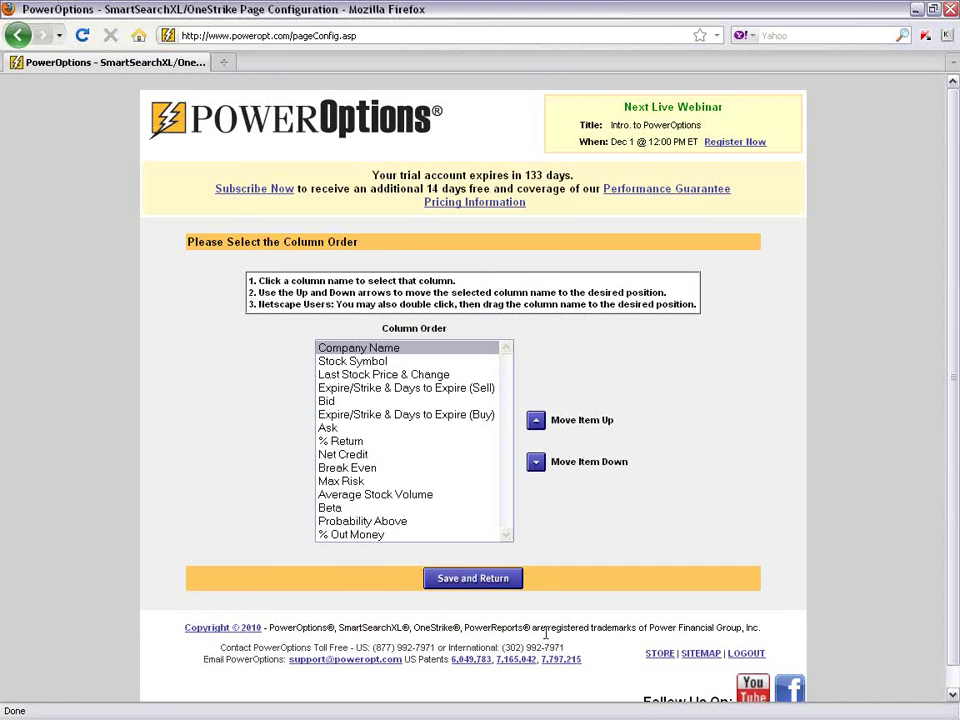
# Step: Move Max Risk and Probability Above up to sit right after Net Credit
pyautogui.click(395, 522)
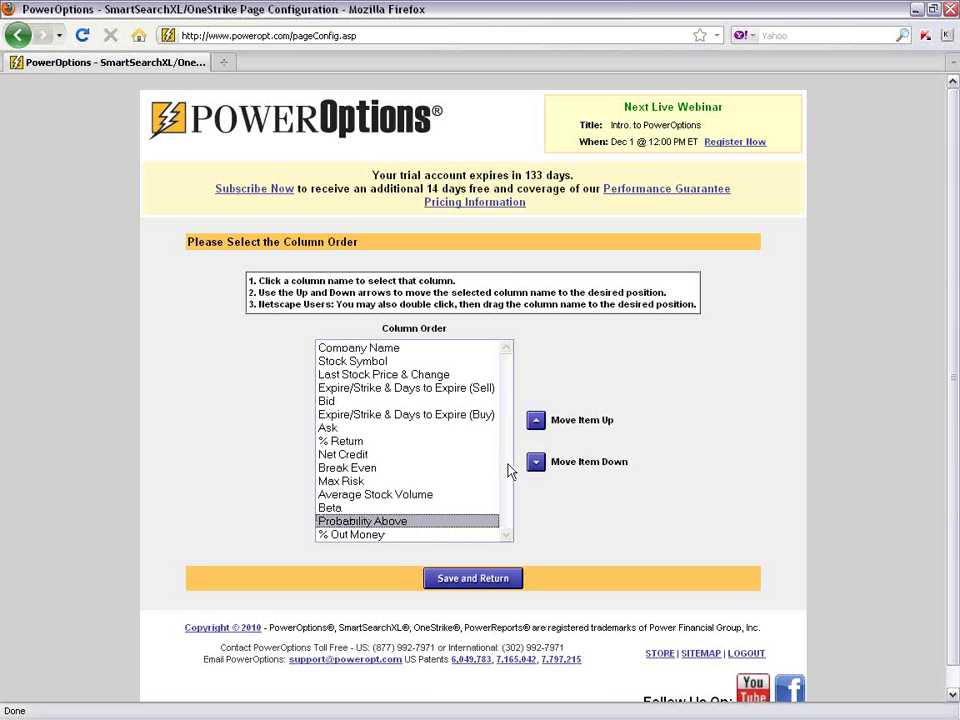
pyautogui.click(537, 422)
pyautogui.click(537, 422)
pyautogui.click(537, 422)
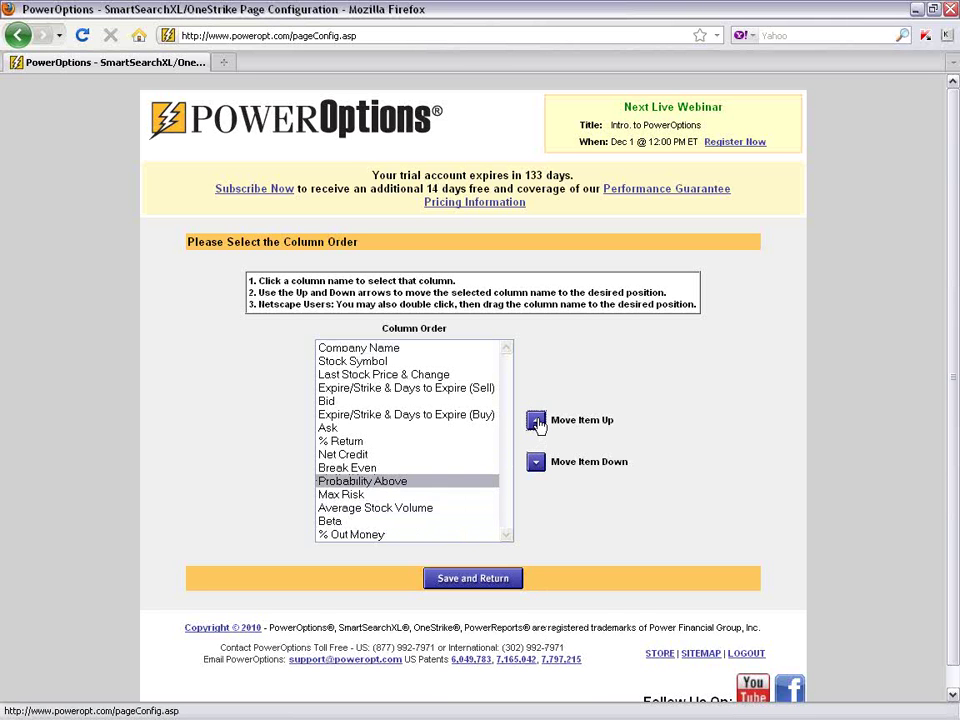
pyautogui.click(537, 422)
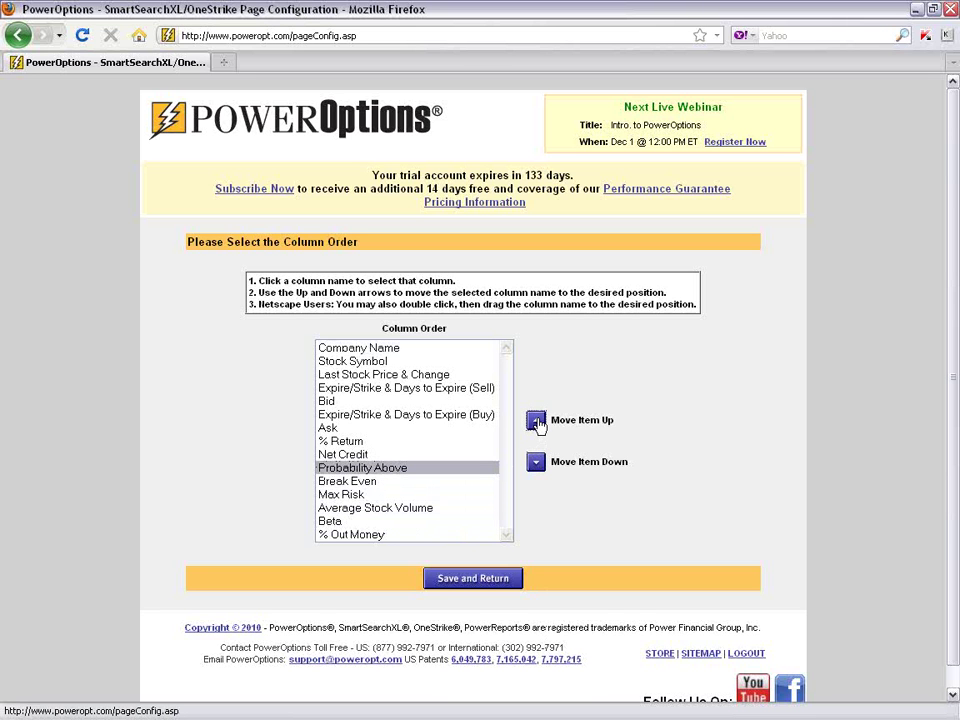
pyautogui.click(358, 494)
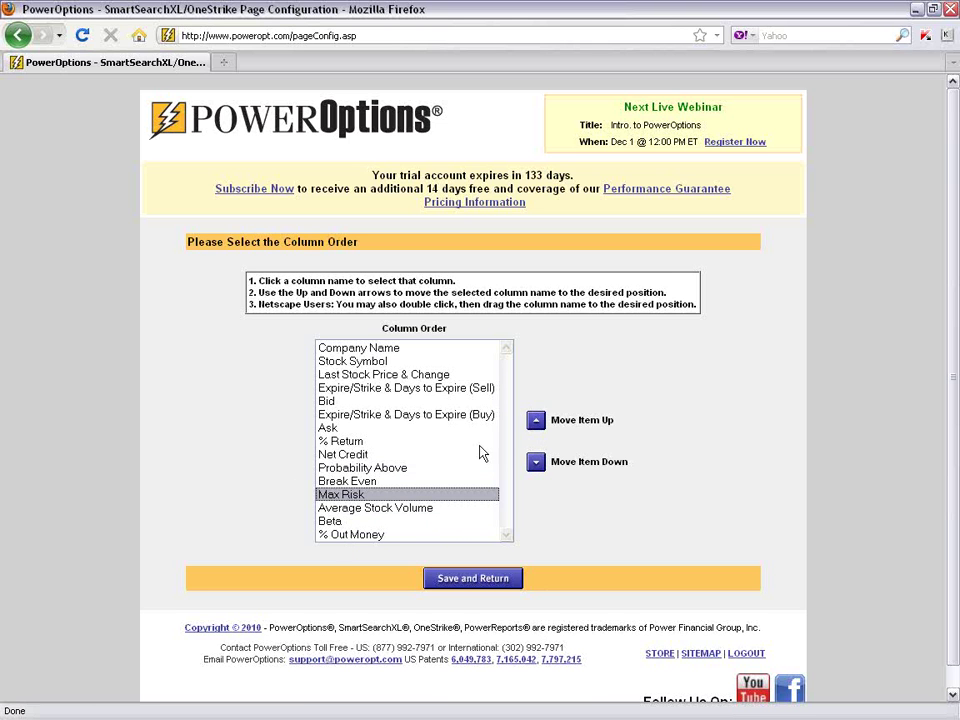
pyautogui.click(537, 421)
pyautogui.click(537, 421)
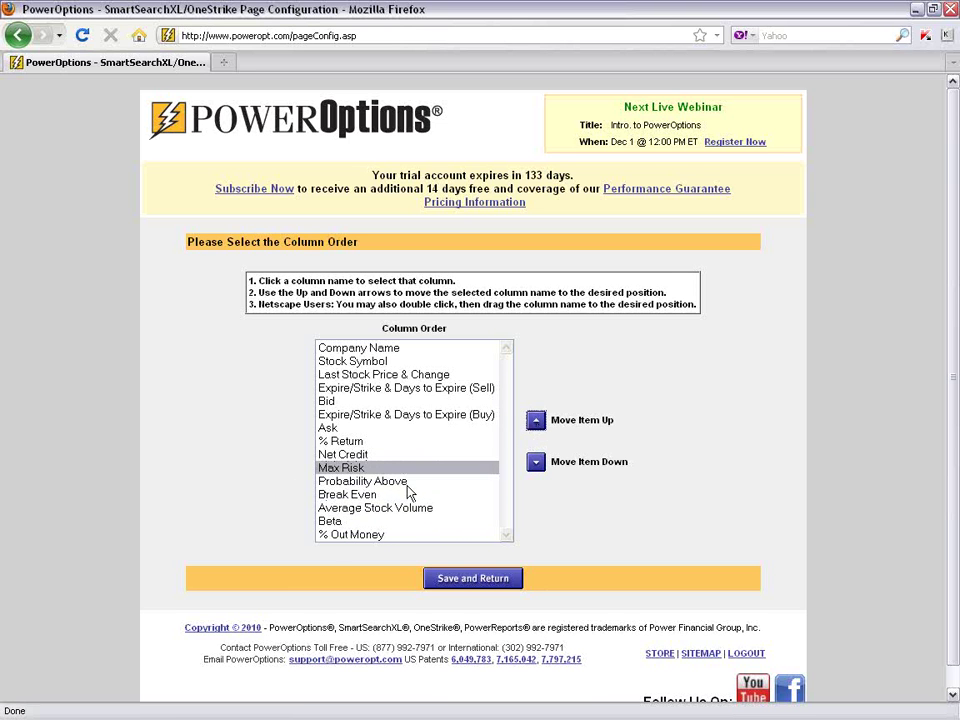
# Step: Move % Out Money up ahead of Break Even, then save the column order
pyautogui.click(352, 495)
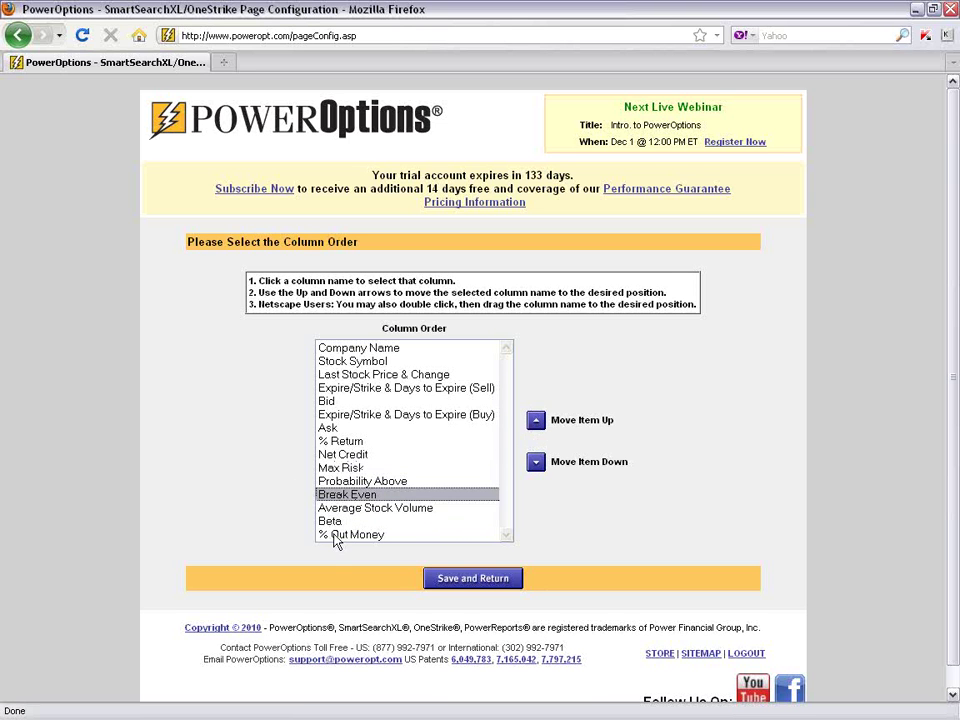
pyautogui.click(338, 535)
pyautogui.click(537, 421)
pyautogui.click(537, 421)
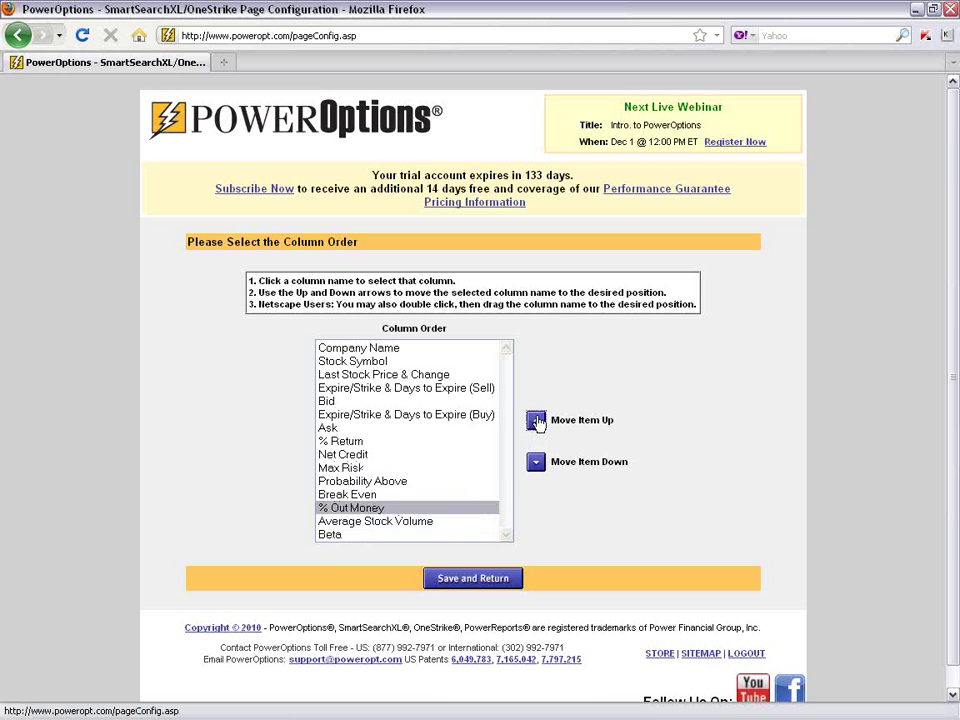
pyautogui.click(537, 421)
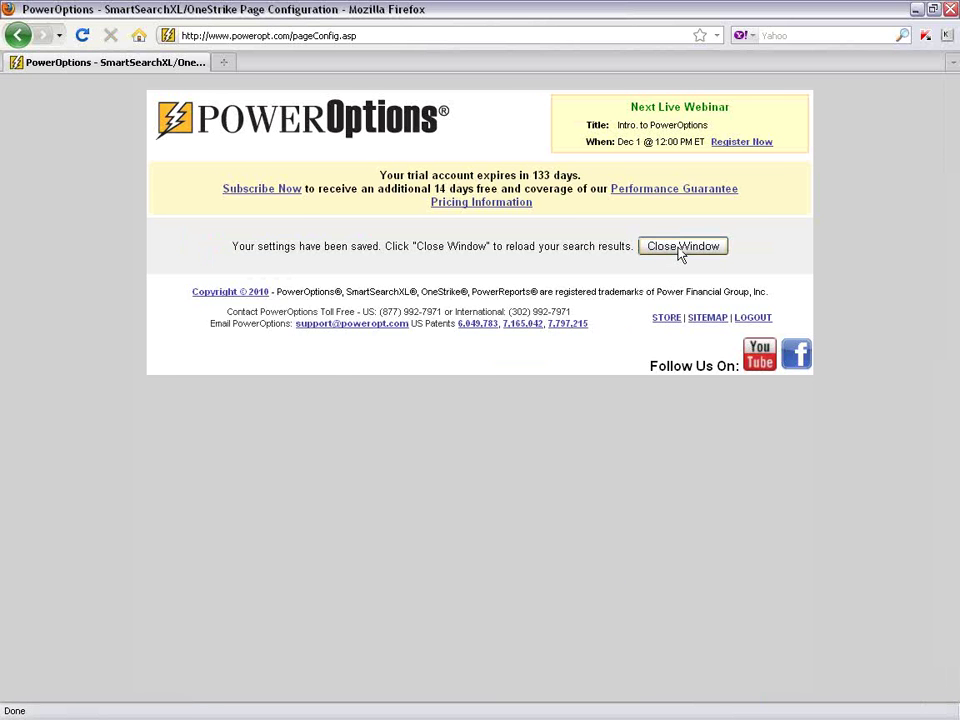
pyautogui.click(681, 245)
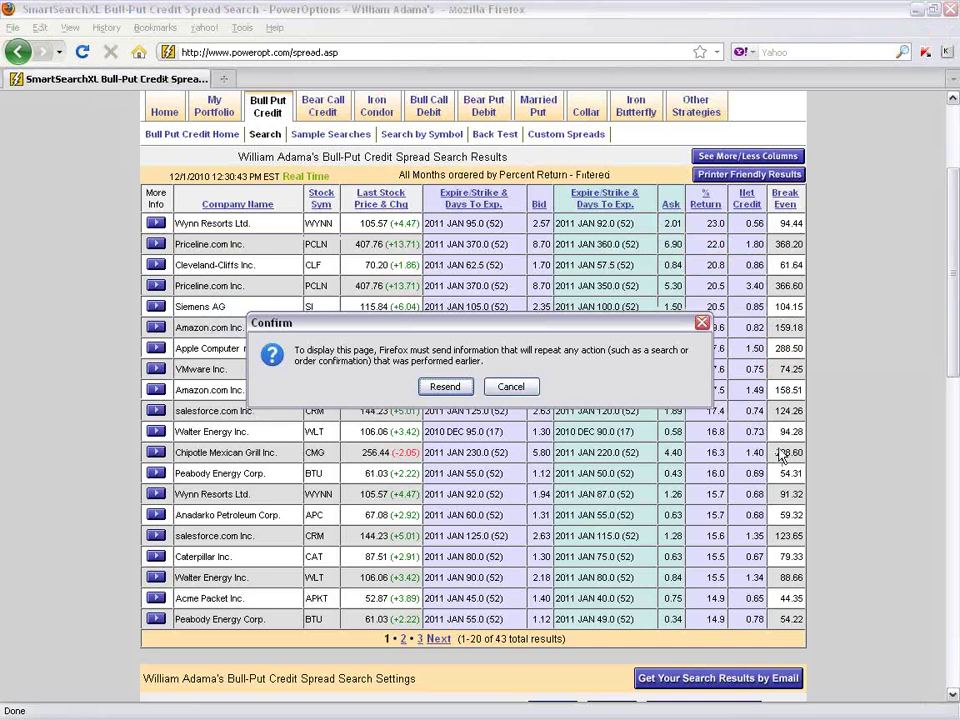
# Step: Reload the results and point out Wynn's 0.57 credit, 2.43 Max Risk, 76.8 Prob. Above and 9.97 Out Money
pyautogui.click(452, 386)
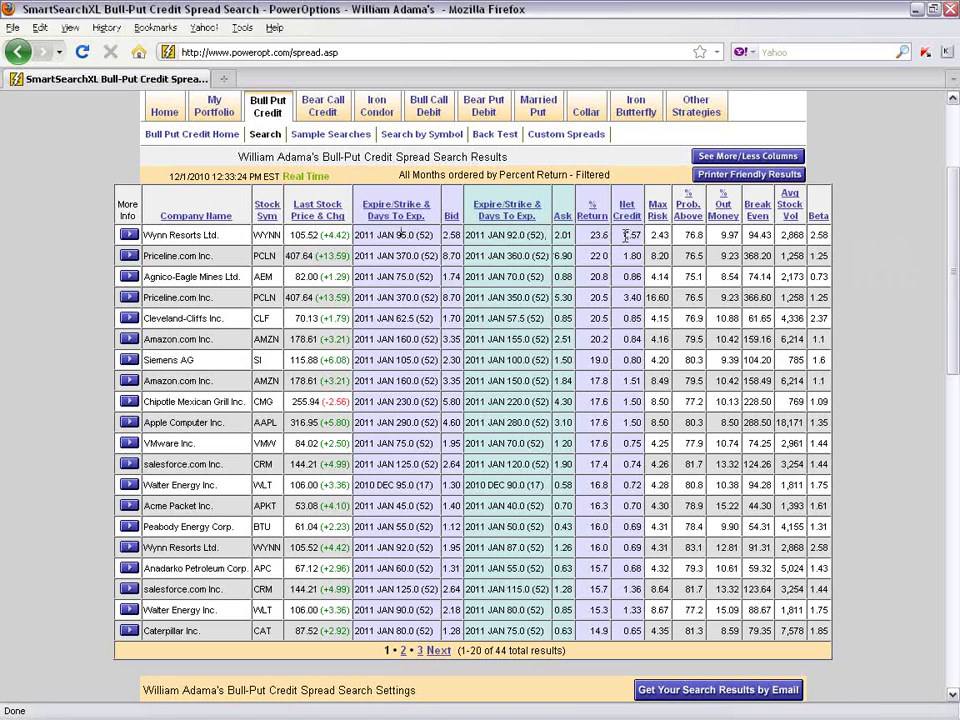
pyautogui.doubleClick(640, 236)
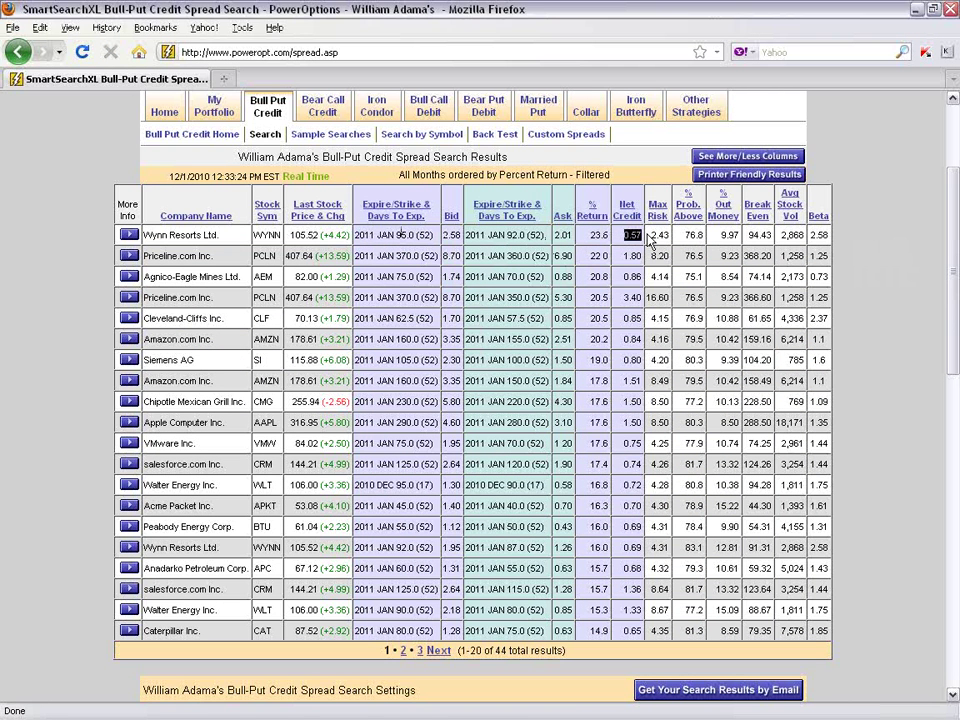
pyautogui.click(447, 236)
pyautogui.doubleClick(666, 237)
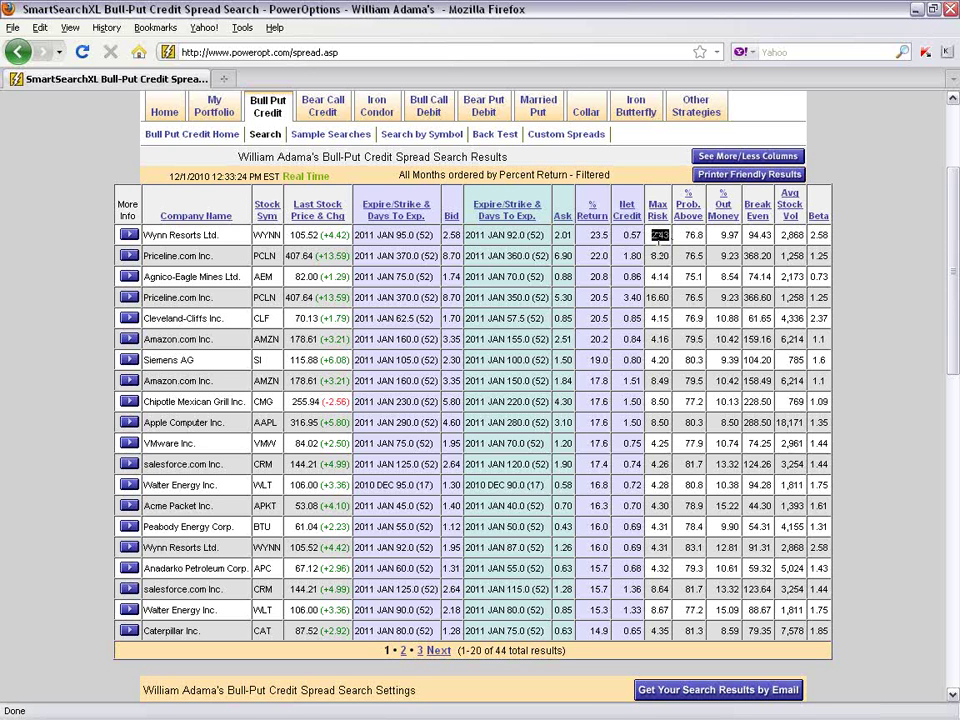
pyautogui.doubleClick(695, 235)
pyautogui.doubleClick(740, 235)
# Step: Look up the % Prob. Above and Probability filter definitions, showing the Probability 75 setting
pyautogui.click(687, 222)
pyautogui.scroll(-3, 687, 222)
pyautogui.scroll(-10, 565, 273)
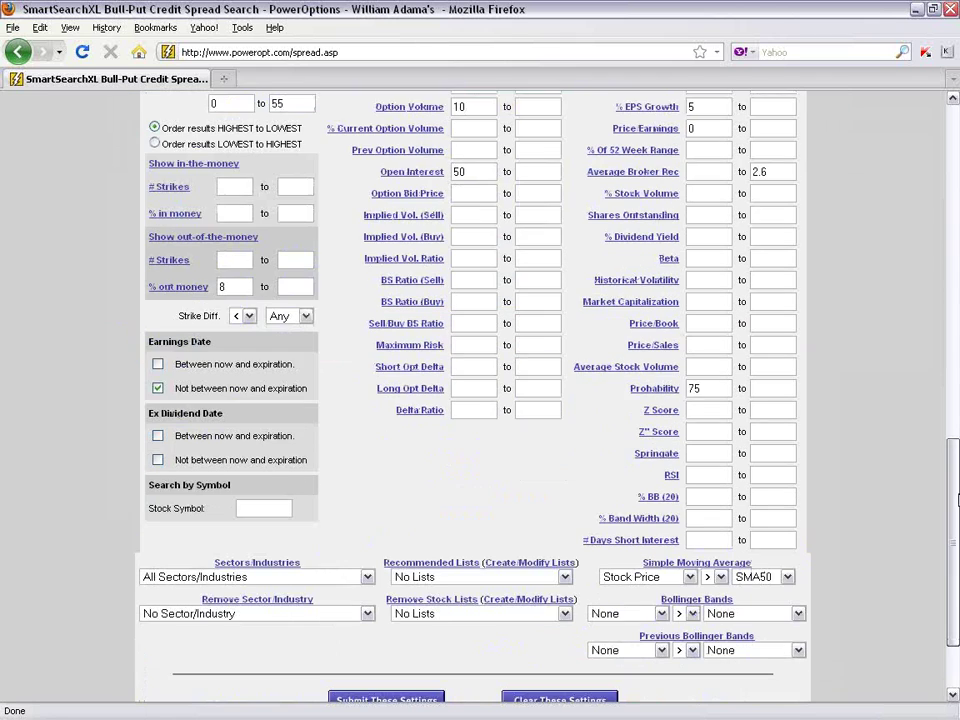
pyautogui.click(660, 383)
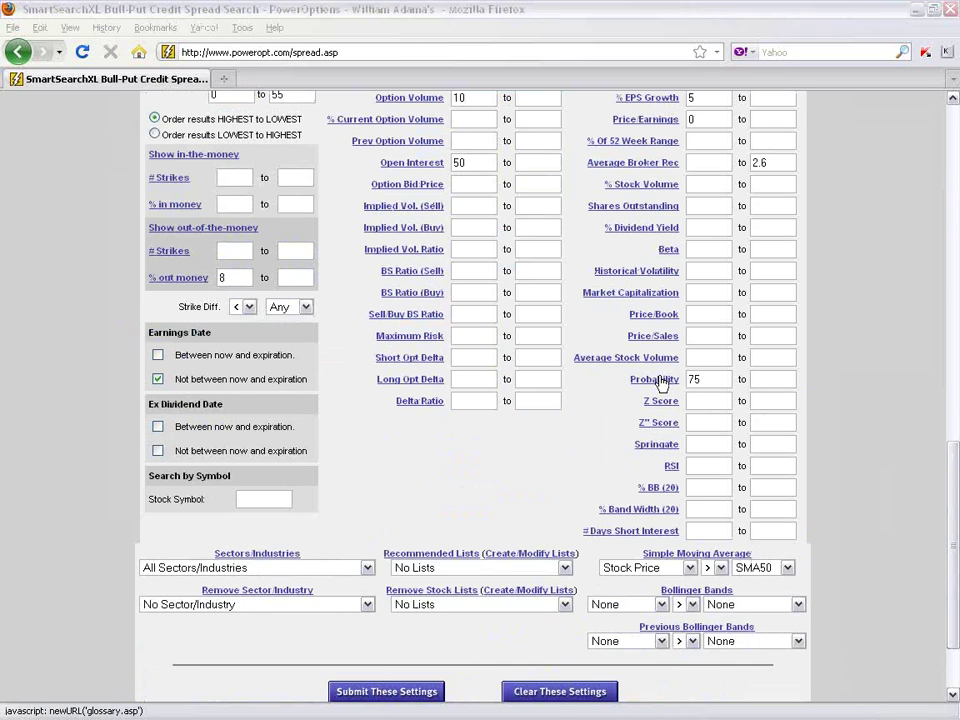
pyautogui.click(848, 392)
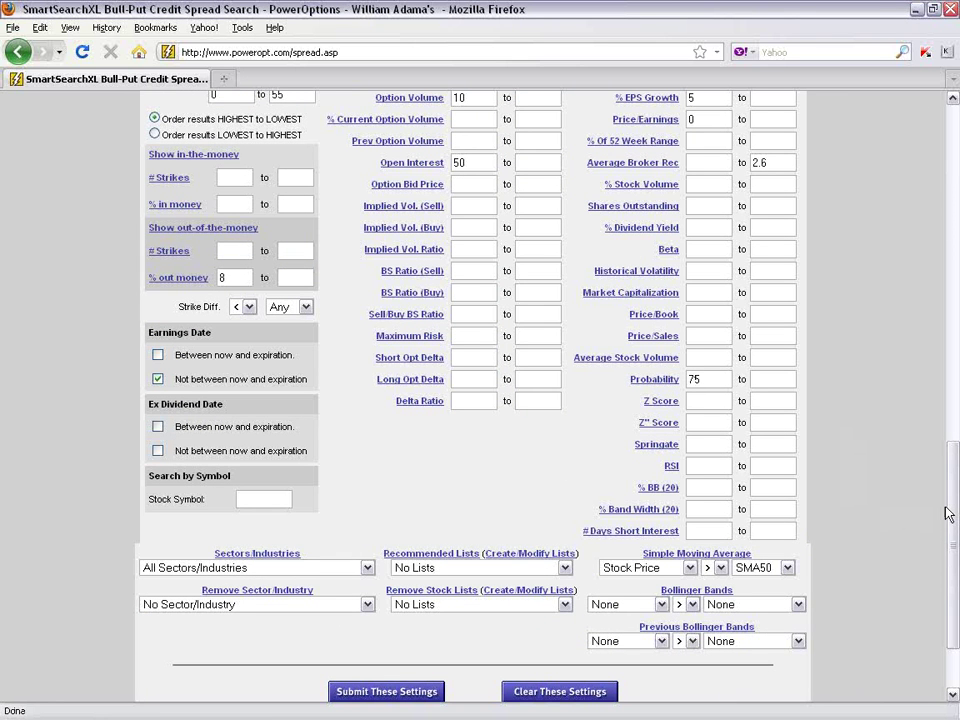
pyautogui.moveTo(953, 519); pyautogui.dragTo(950, 225)
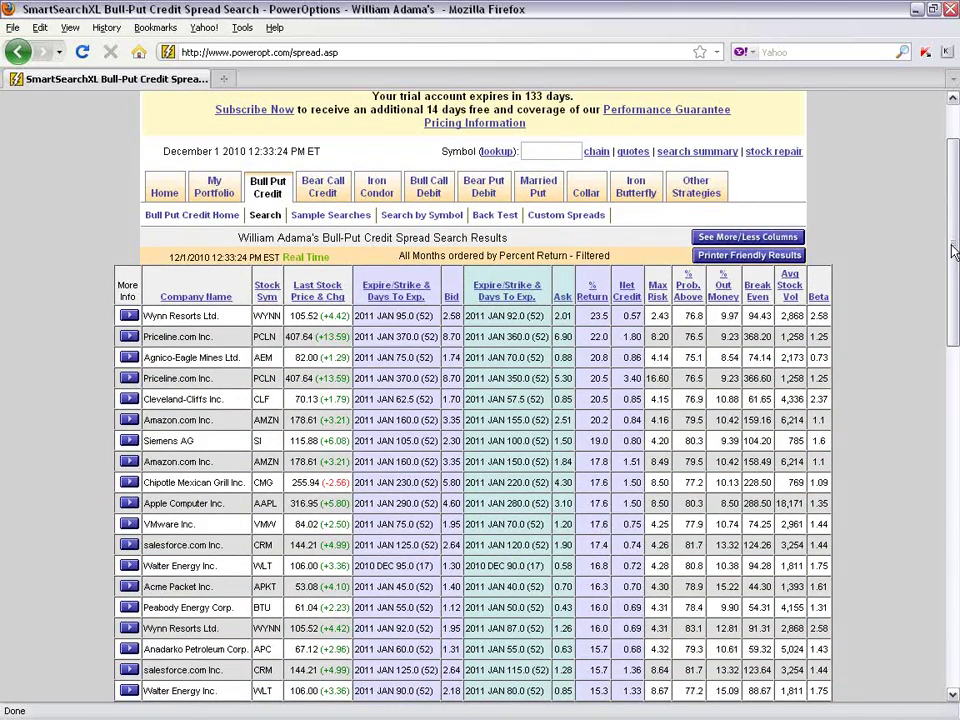
pyautogui.scroll(2, 890, 286)
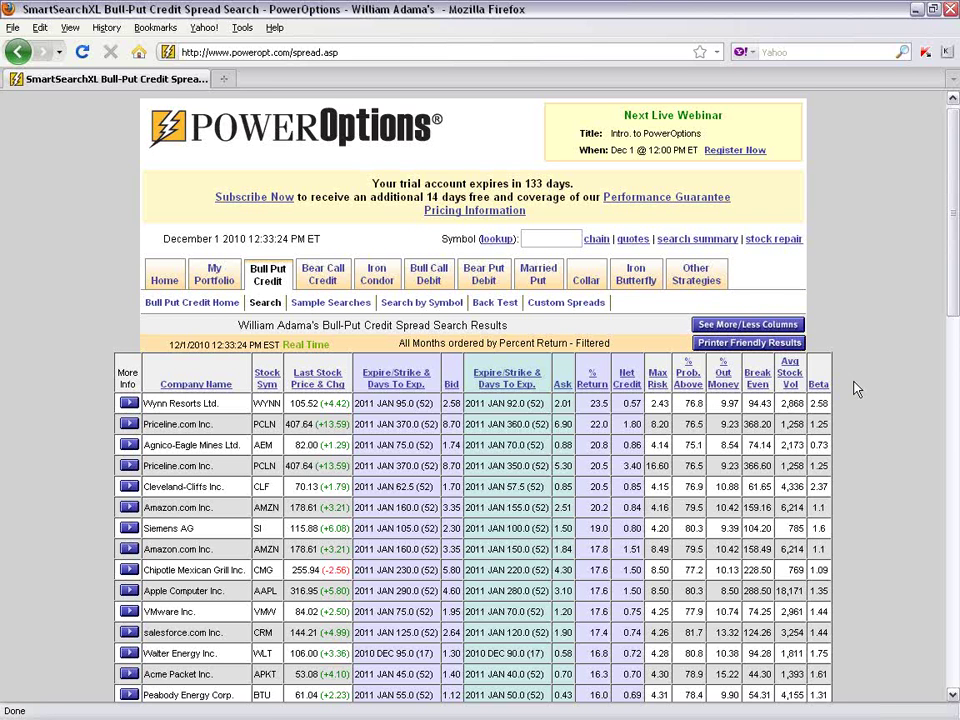
pyautogui.moveTo(952, 297); pyautogui.dragTo(952, 347)
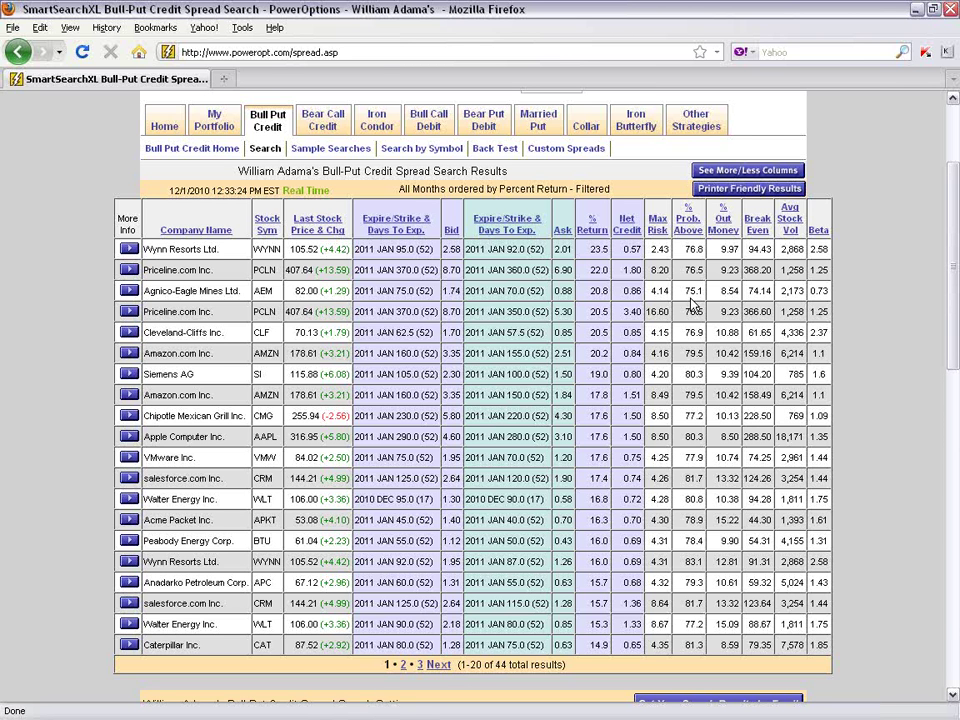
pyautogui.doubleClick(596, 252)
pyautogui.click(606, 268)
pyautogui.doubleClick(627, 249)
pyautogui.click(660, 255)
pyautogui.doubleClick(692, 249)
pyautogui.click(726, 324)
# Step: Open Wynn Resorts' Big Charts chart from More Info and maximize the BigCharts window
pyautogui.click(538, 120)
pyautogui.click(128, 252)
pyautogui.moveTo(160, 301)
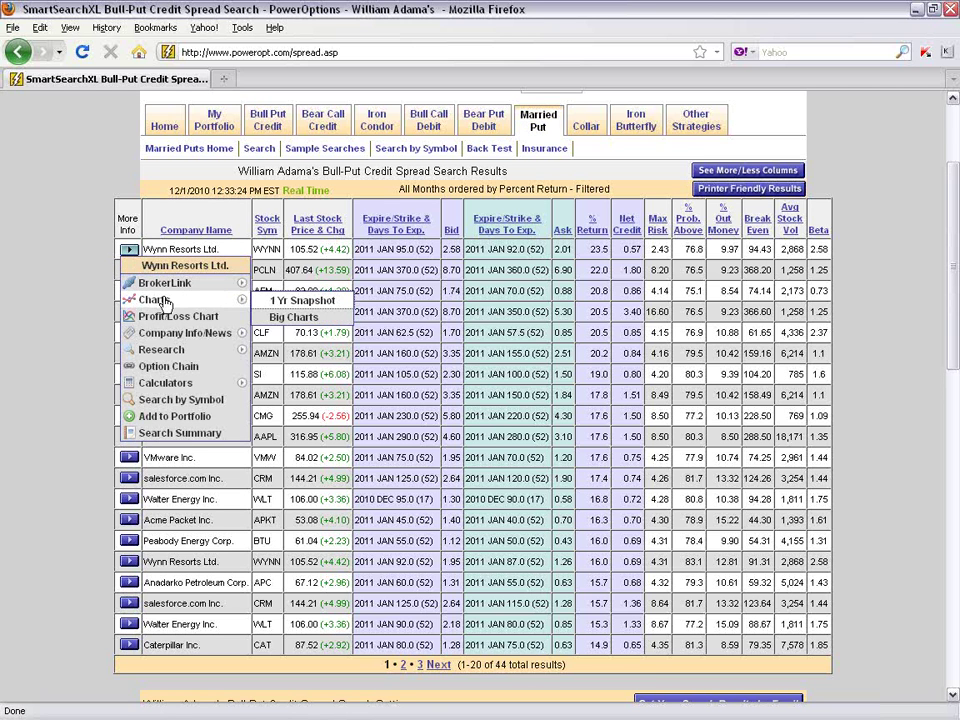
pyautogui.click(290, 316)
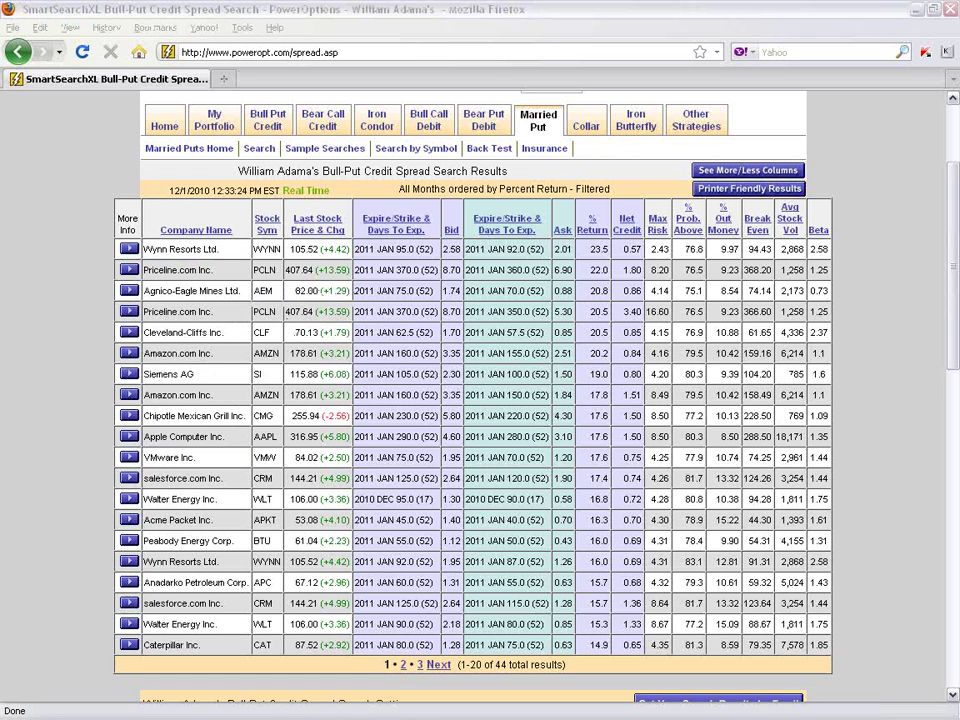
pyautogui.moveTo(739, 92); pyautogui.dragTo(480, 92)
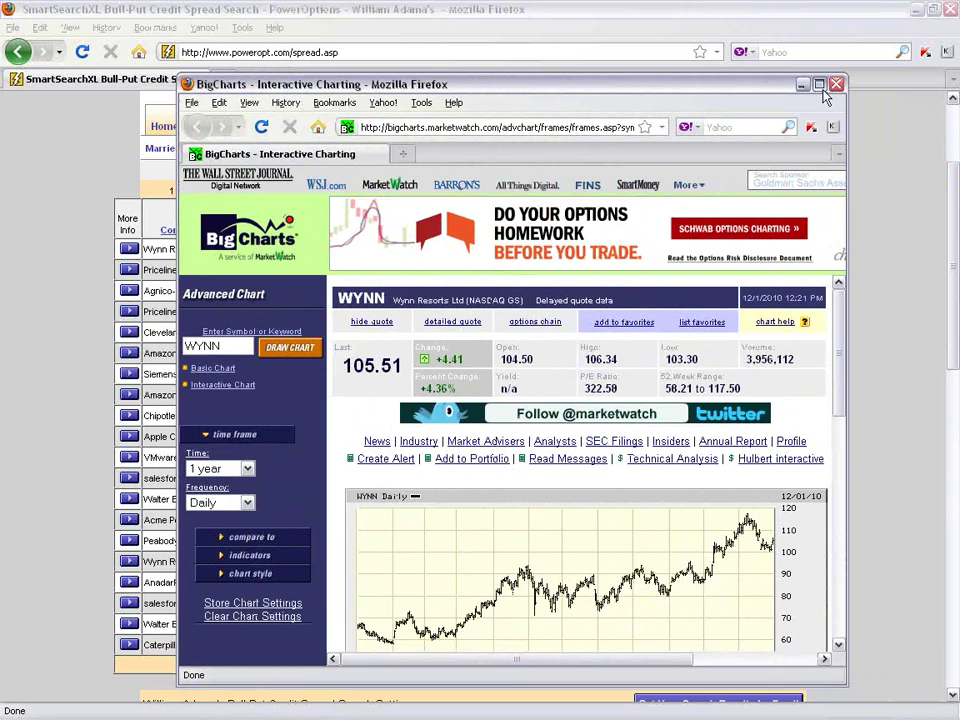
pyautogui.click(819, 85)
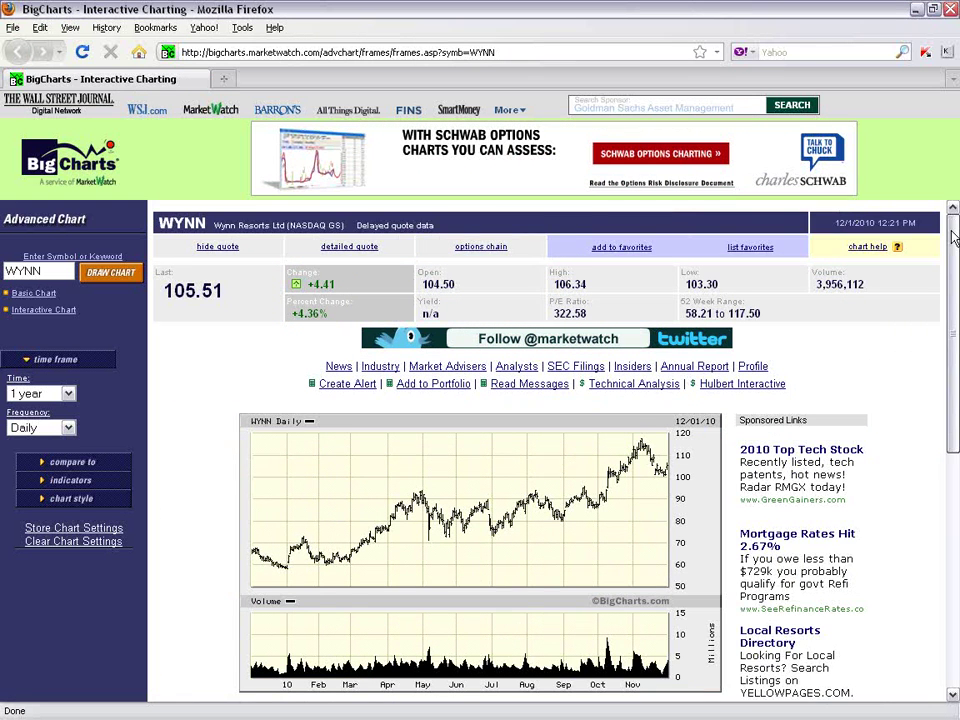
# Step: Keep the 1-year time frame and show indicators, with upper None and lower Volume
pyautogui.moveTo(953, 236); pyautogui.dragTo(954, 255)
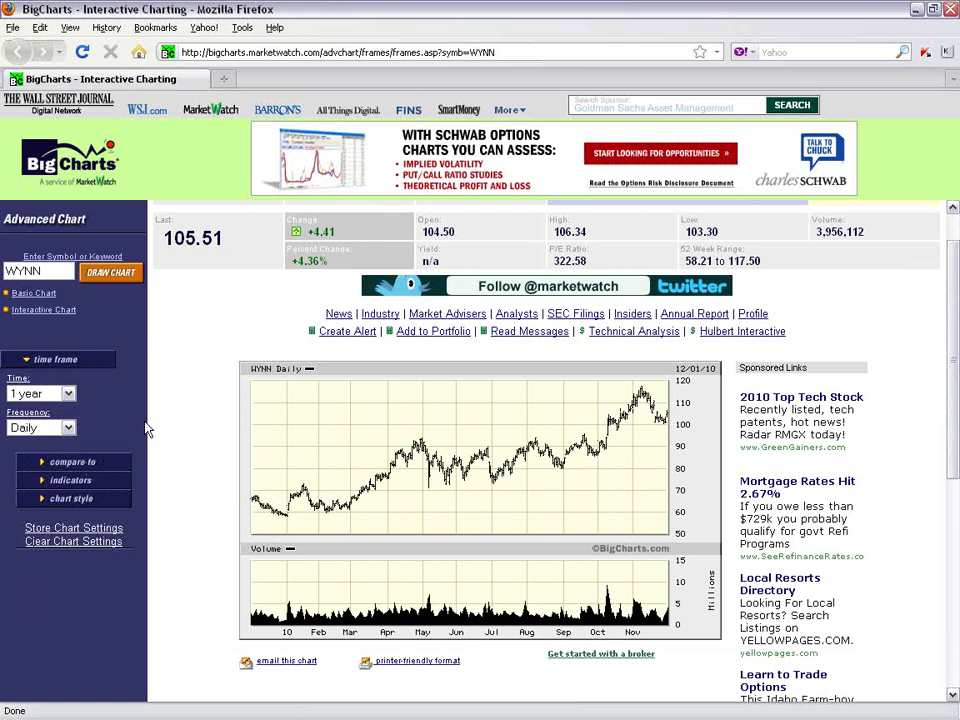
pyautogui.click(68, 393)
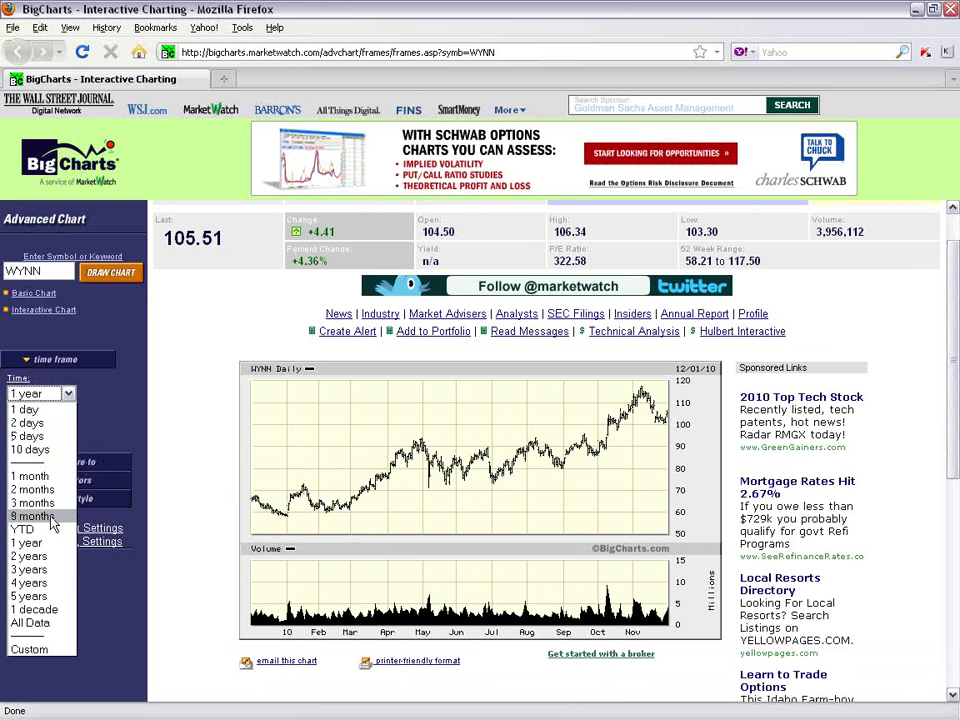
pyautogui.click(101, 428)
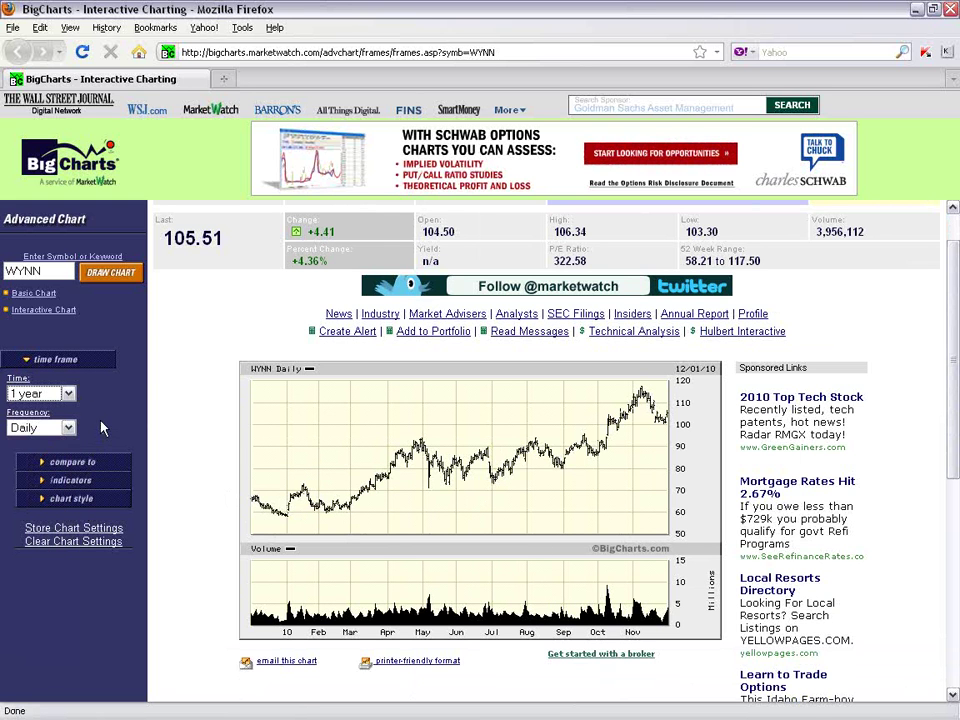
pyautogui.click(72, 482)
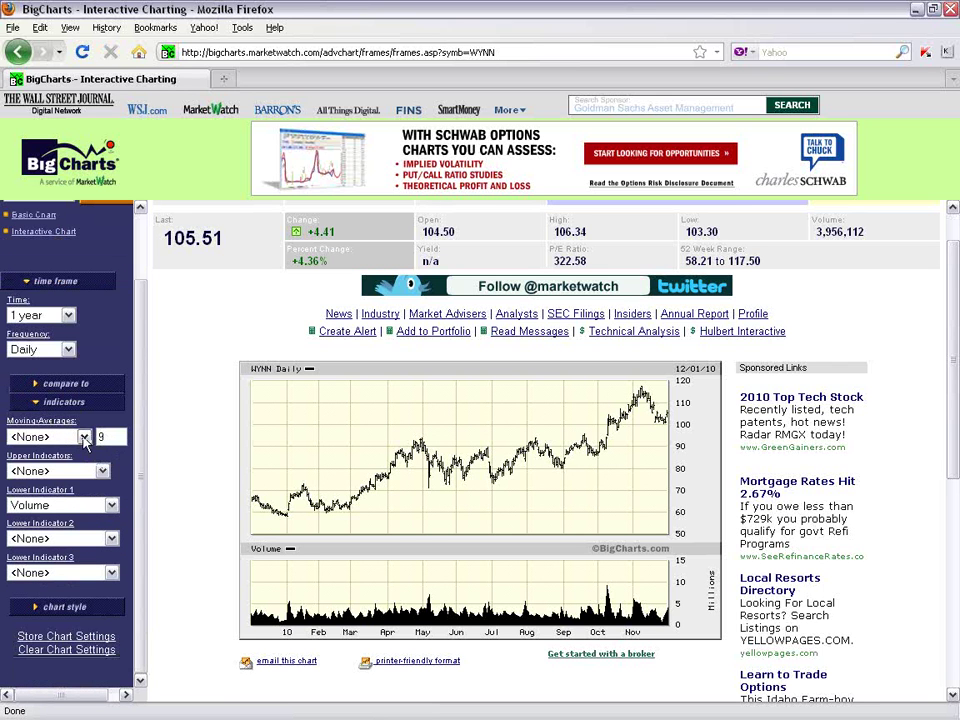
pyautogui.click(80, 471)
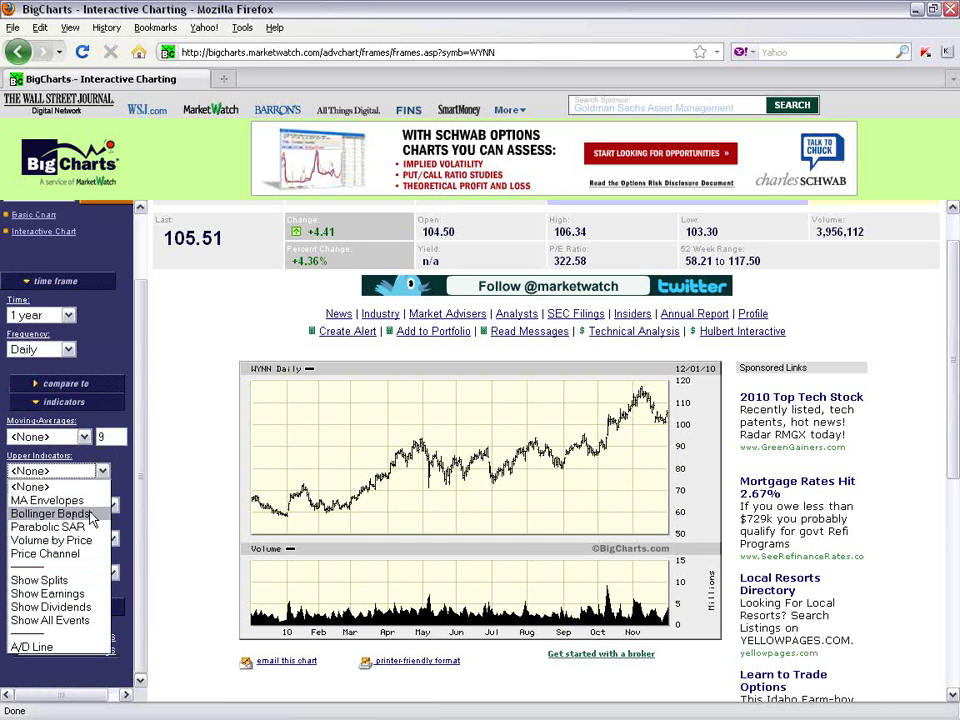
pyautogui.click(127, 472)
pyautogui.click(111, 506)
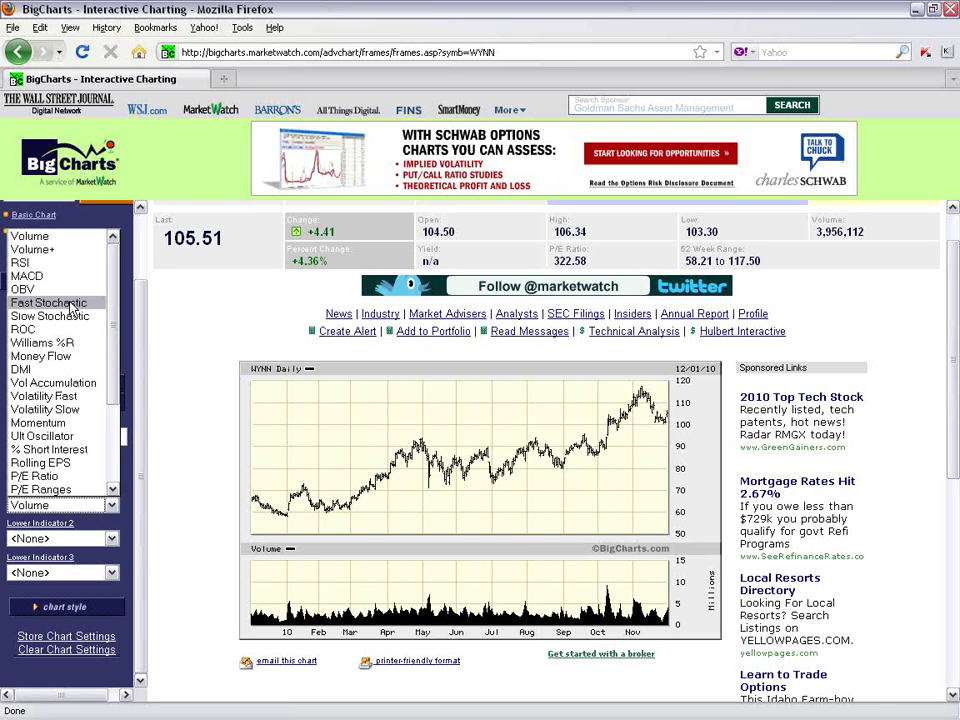
pyautogui.click(152, 348)
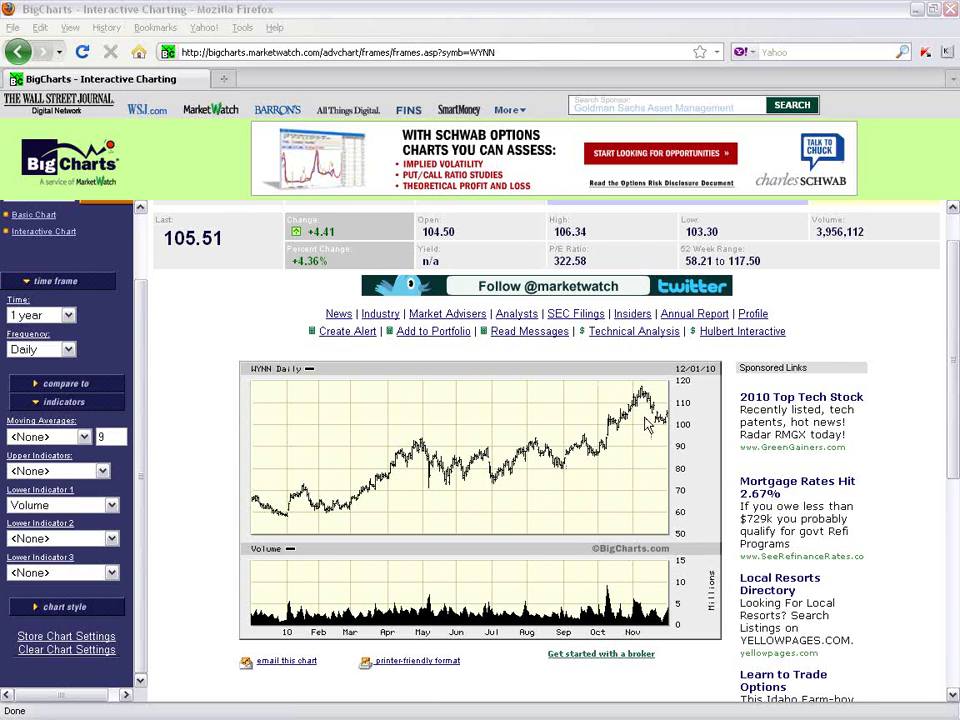
# Step: Close the BigCharts window, mark Priceline's 407.64 price and open its More Info menu
pyautogui.click(950, 10)
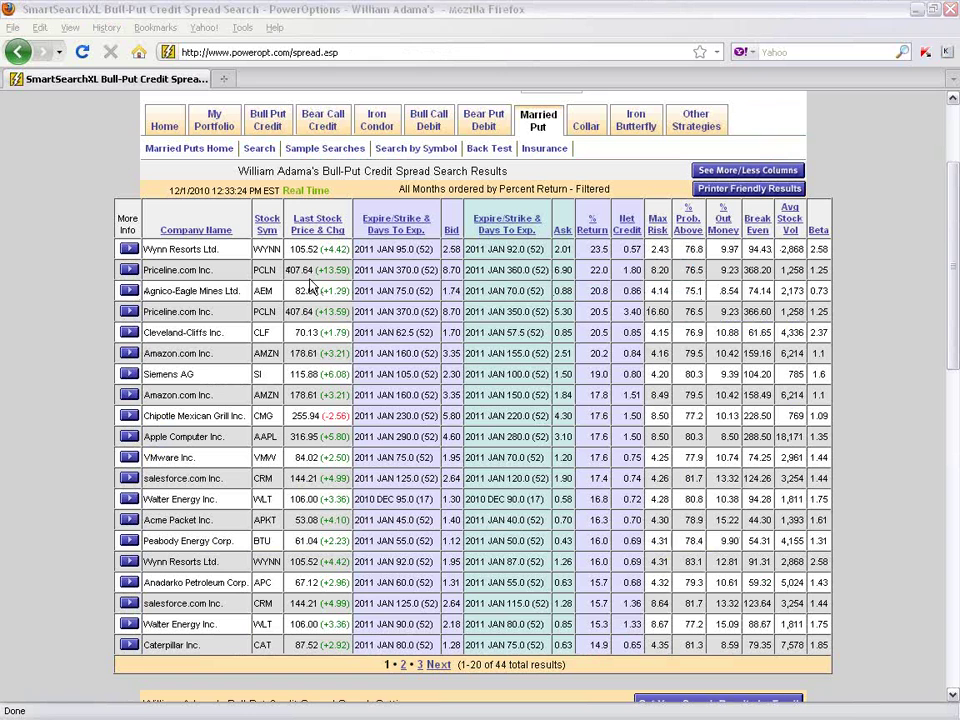
pyautogui.moveTo(285, 270); pyautogui.dragTo(332, 271)
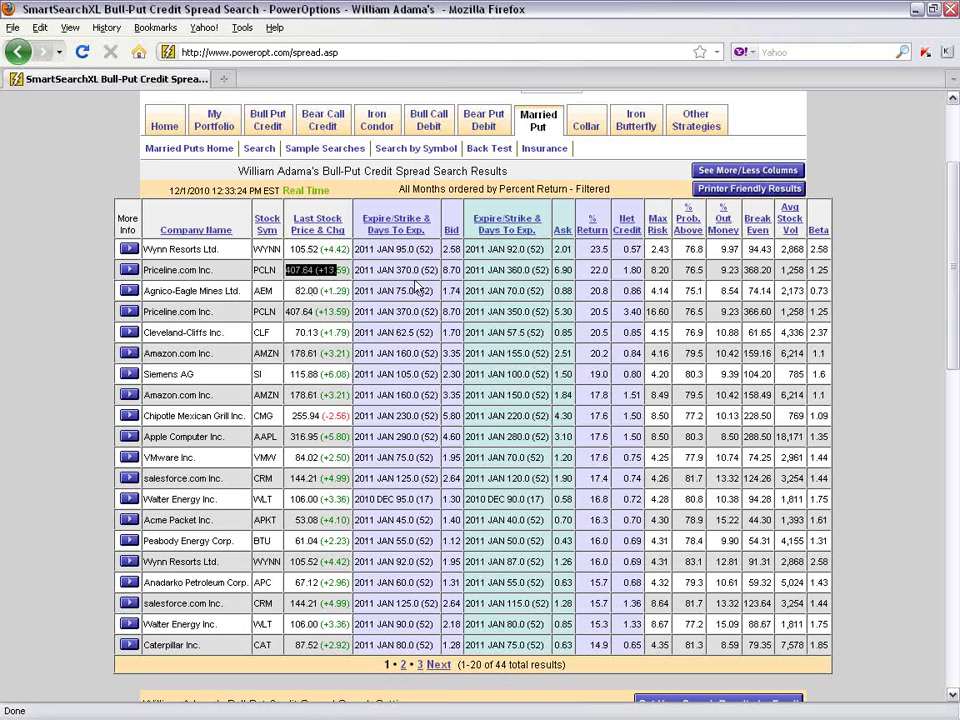
pyautogui.click(128, 270)
pyautogui.moveTo(202, 324)
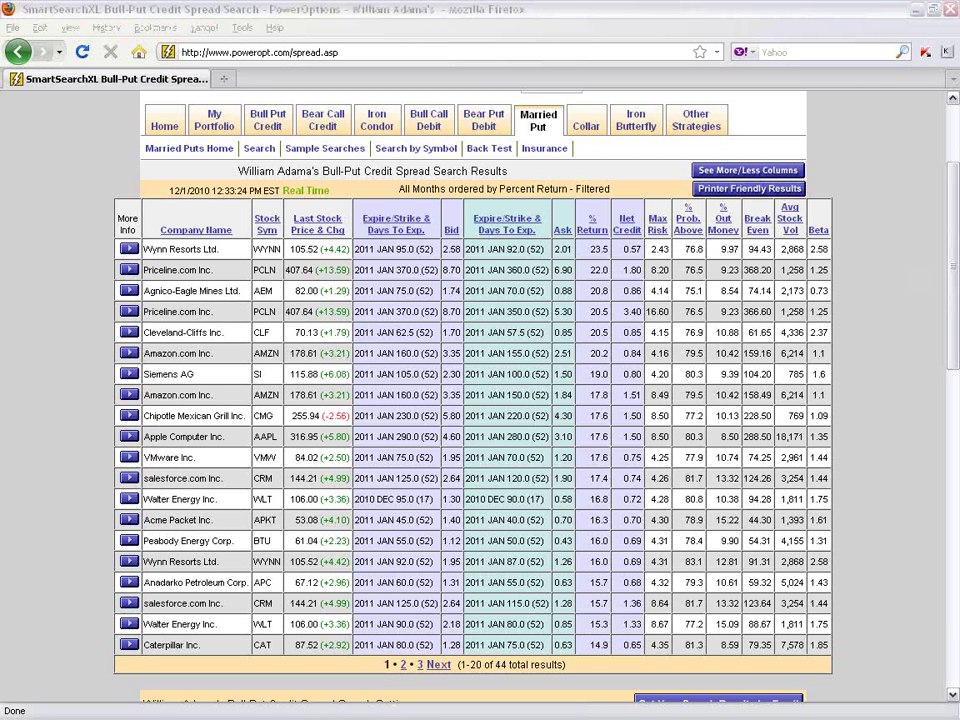
# Step: Highlight Wynn's 105.52 price, both spreads' 95.0/92.0 strikes and the second spread's 16.0% return
pyautogui.moveTo(290, 249); pyautogui.dragTo(348, 247)
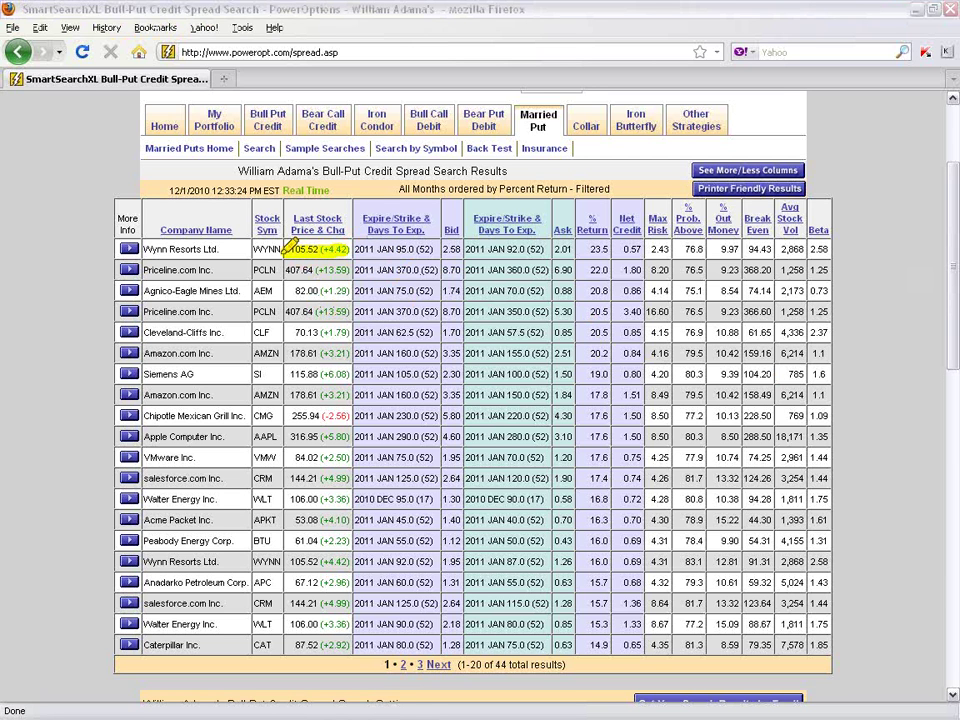
pyautogui.moveTo(392, 250); pyautogui.dragTo(430, 243)
pyautogui.moveTo(500, 246); pyautogui.dragTo(546, 242)
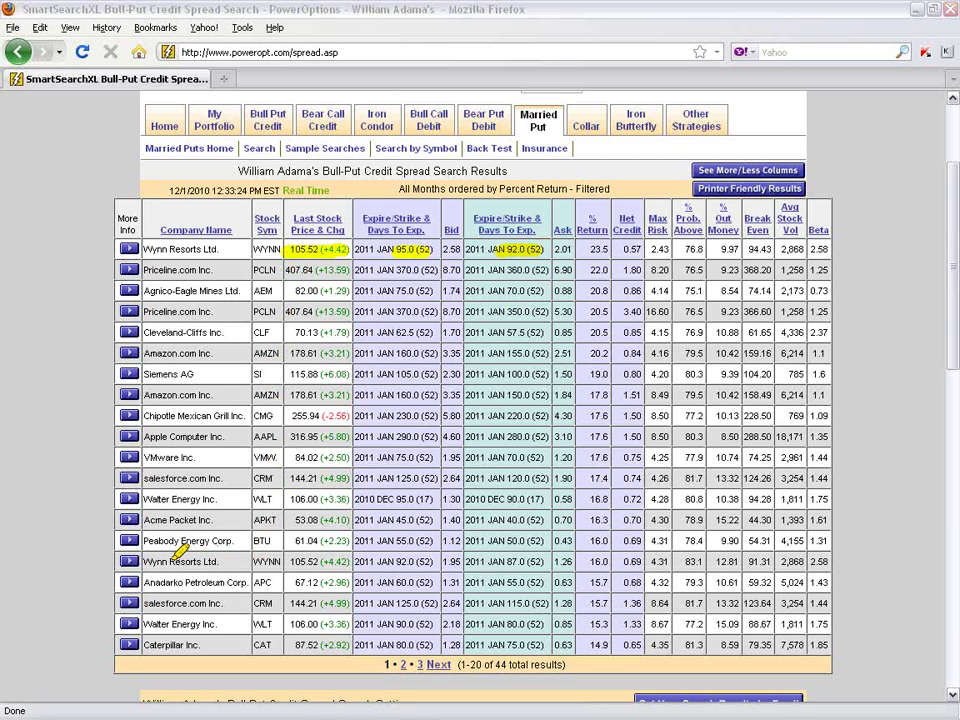
pyautogui.moveTo(142, 561); pyautogui.dragTo(285, 561)
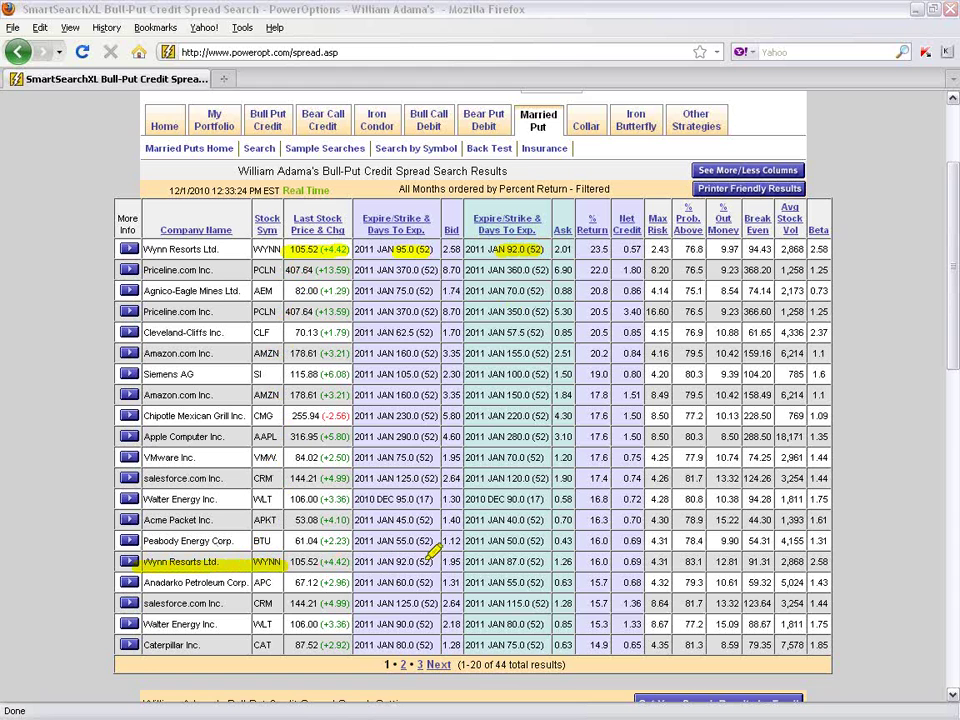
pyautogui.moveTo(366, 561); pyautogui.dragTo(546, 561)
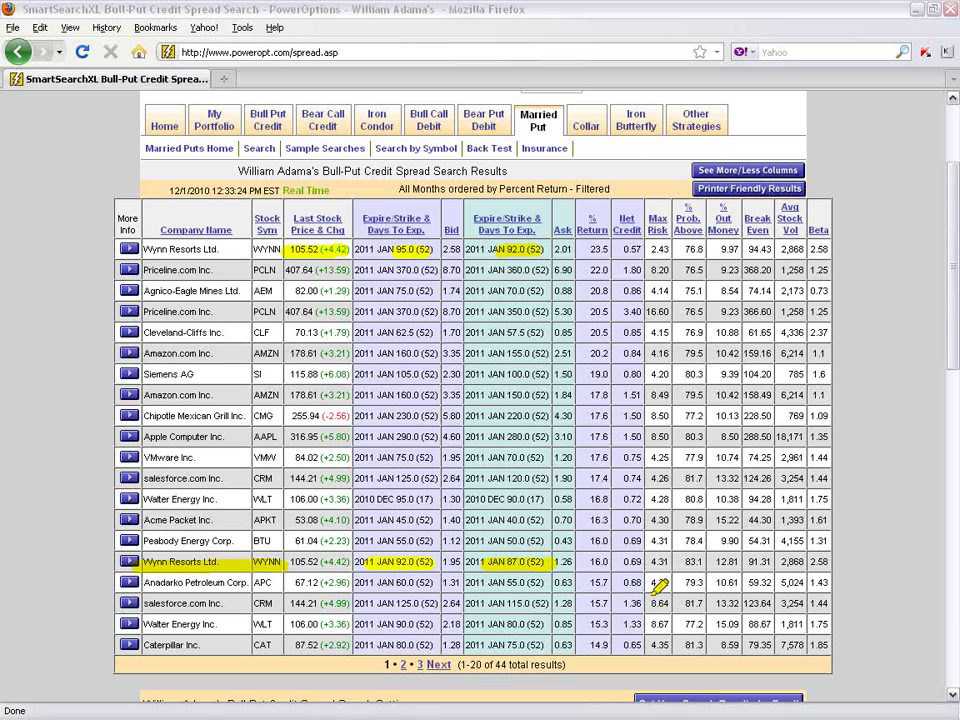
pyautogui.moveTo(591, 563); pyautogui.dragTo(643, 563)
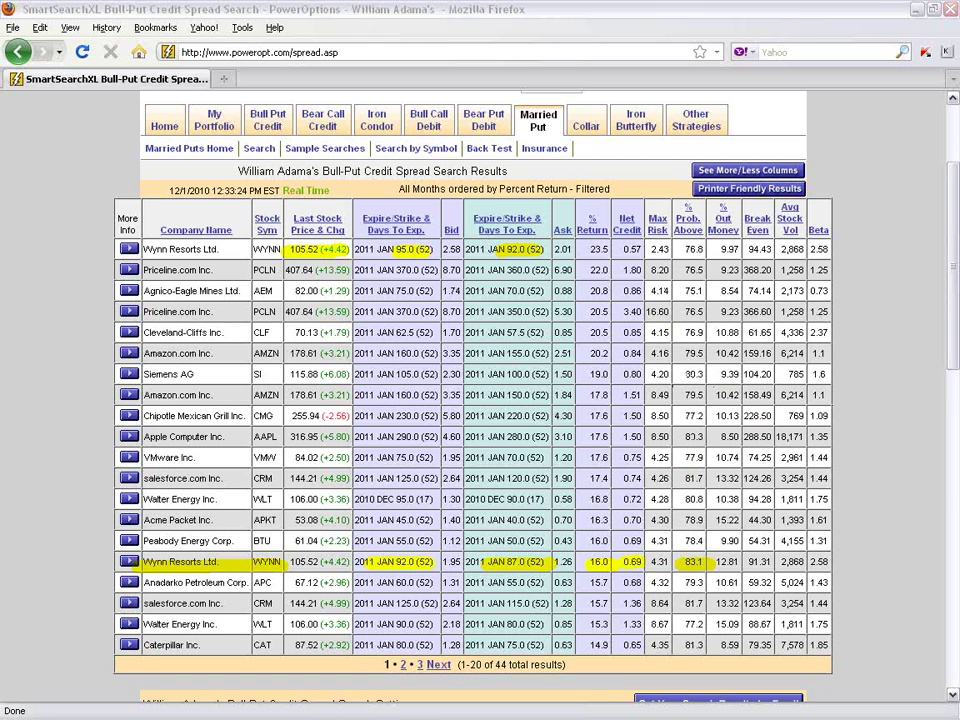
# Step: Try Strike Diff. operator and value choices, settling first on greater than 2.50
pyautogui.moveTo(952, 334); pyautogui.dragTo(952, 559)
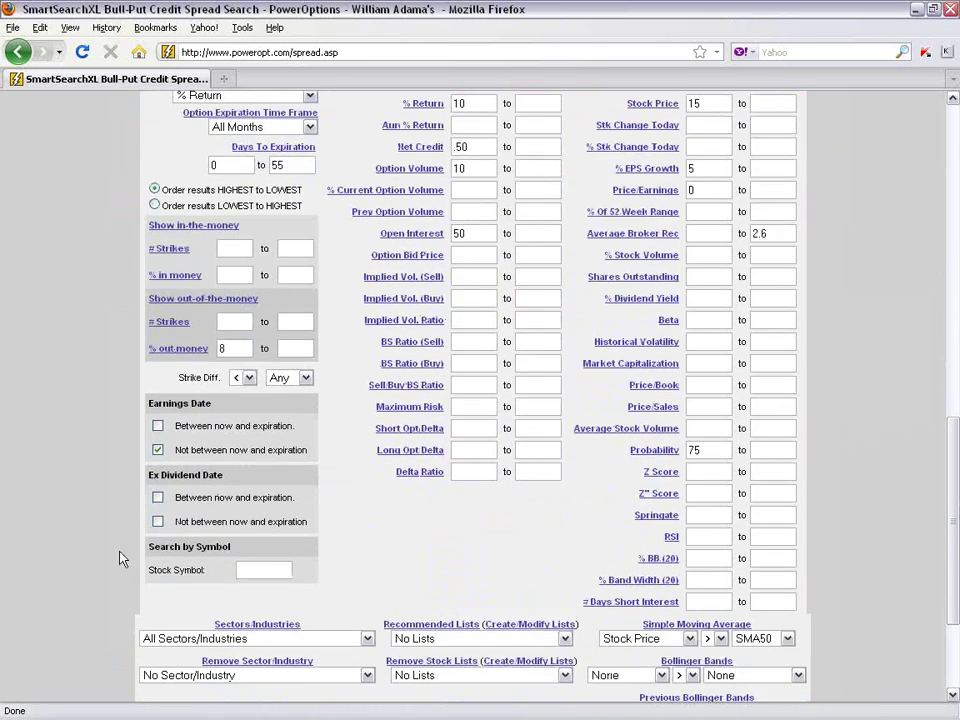
pyautogui.tripleClick(200, 377)
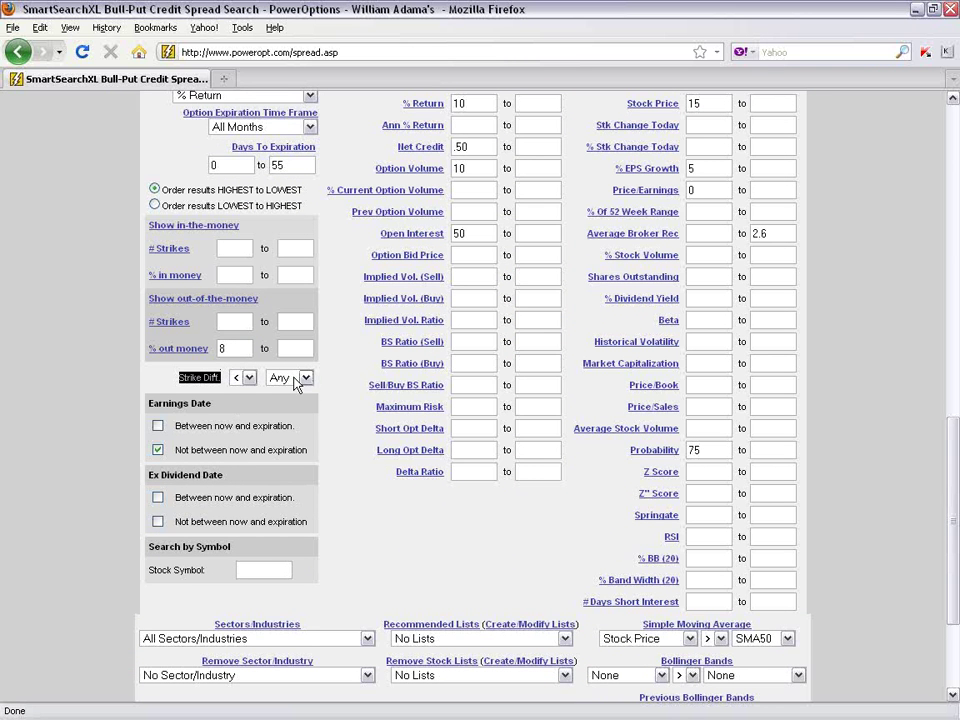
pyautogui.click(246, 378)
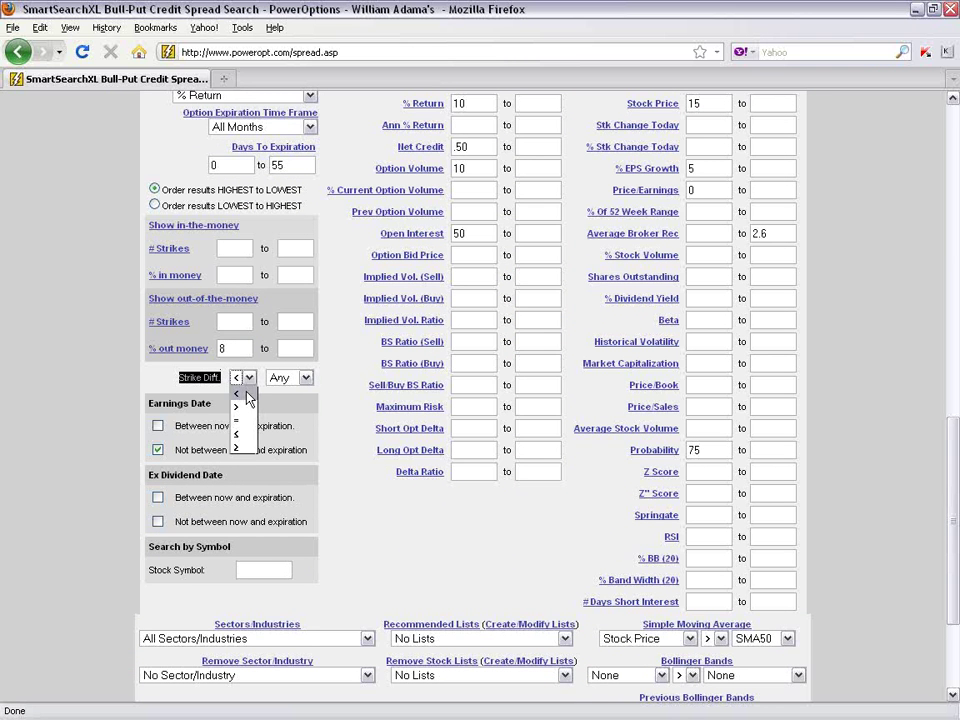
pyautogui.click(247, 410)
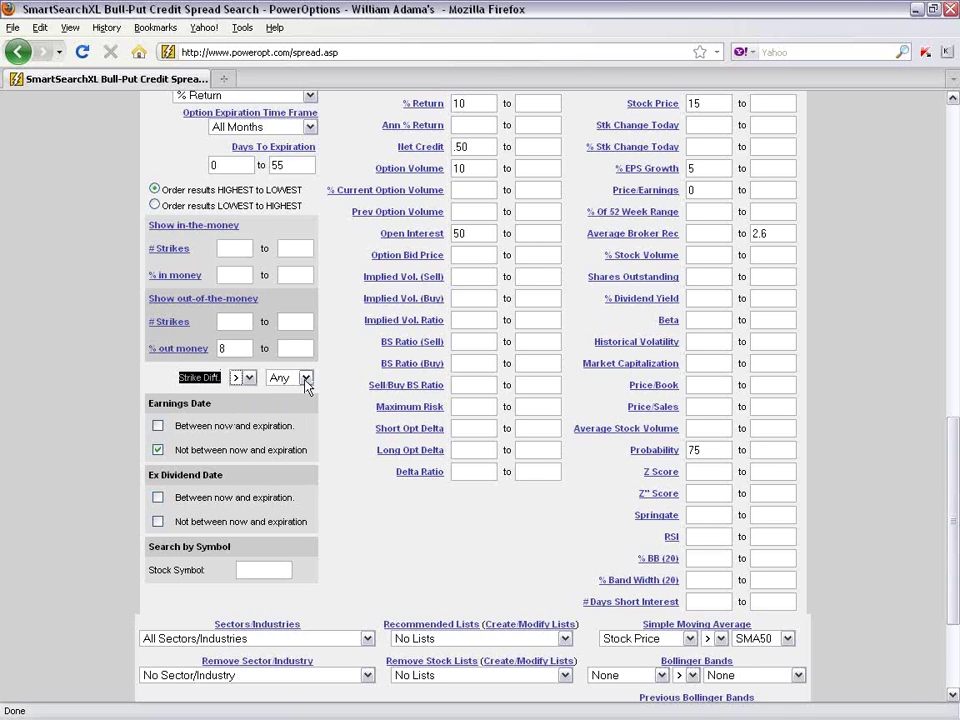
pyautogui.click(306, 378)
pyautogui.click(300, 421)
pyautogui.click(308, 378)
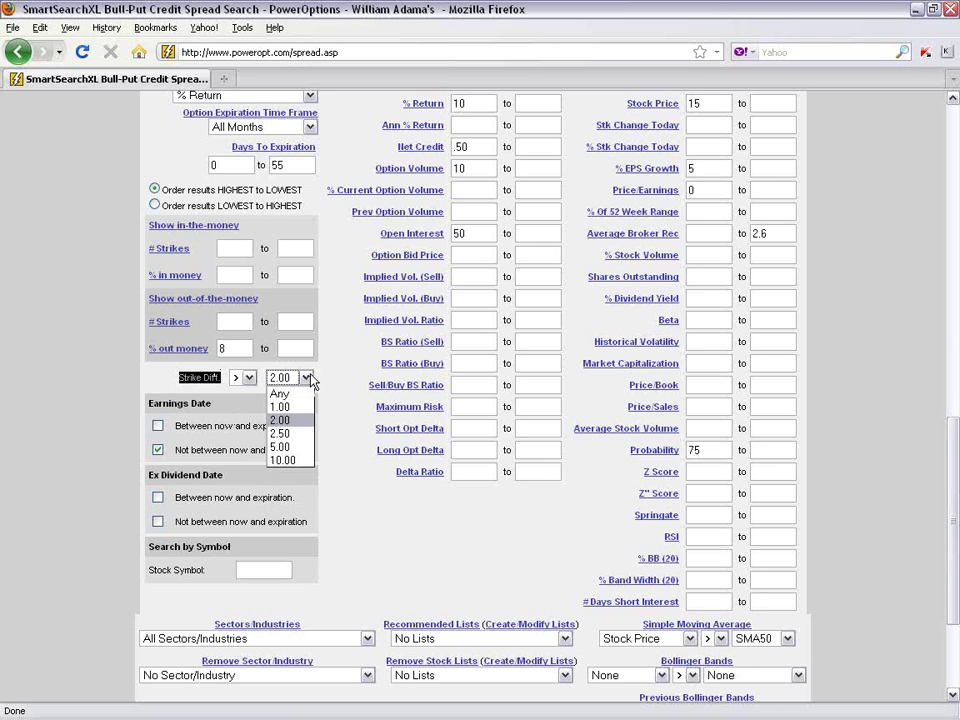
pyautogui.click(291, 434)
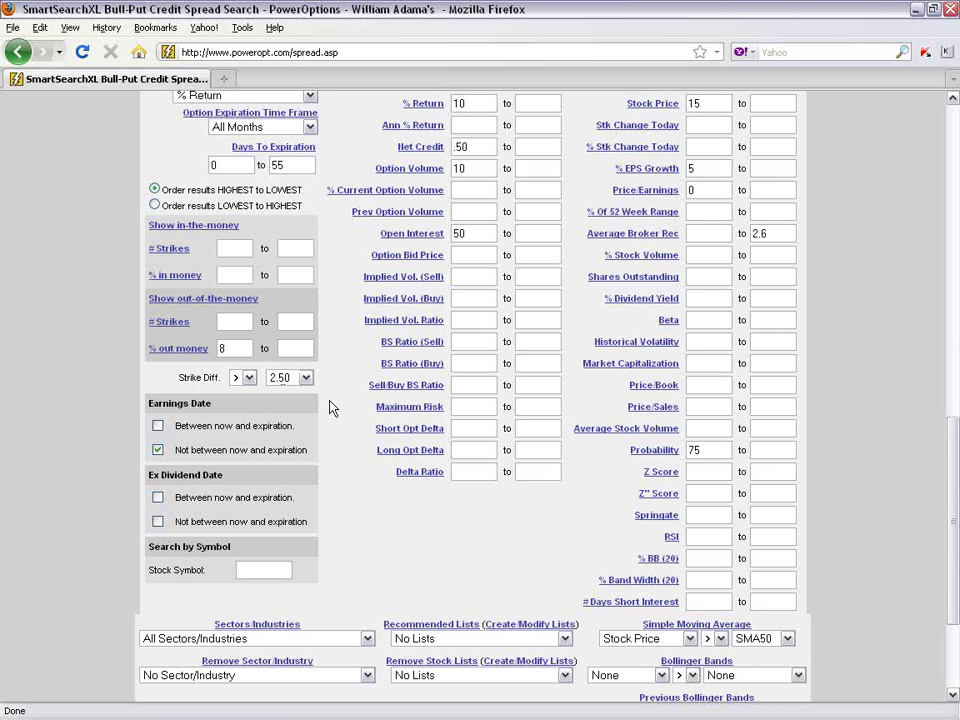
pyautogui.click(247, 377)
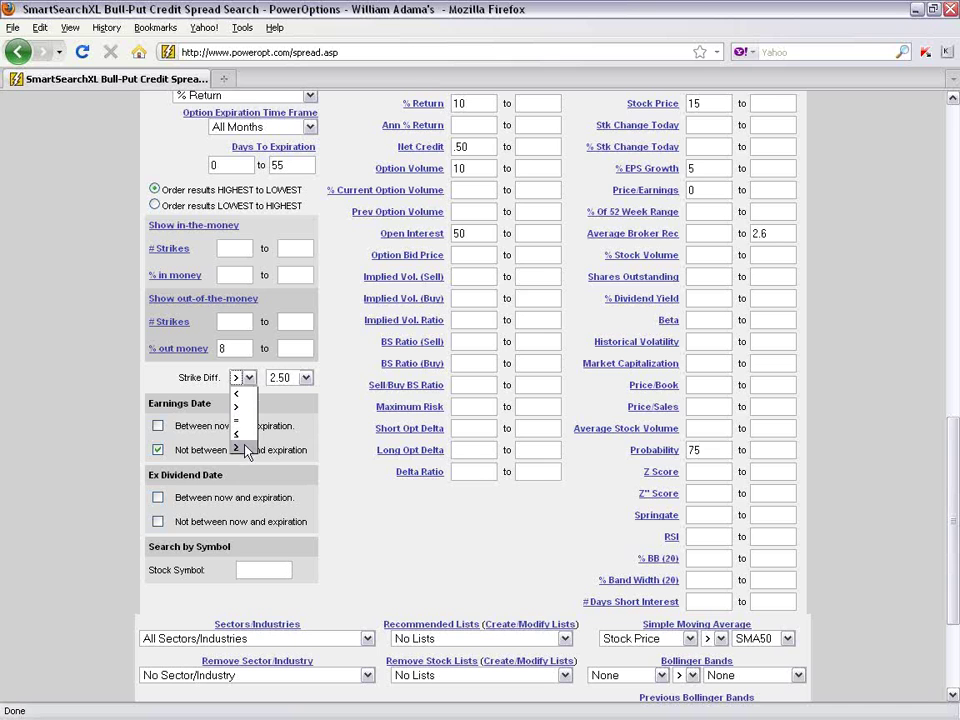
pyautogui.click(245, 410)
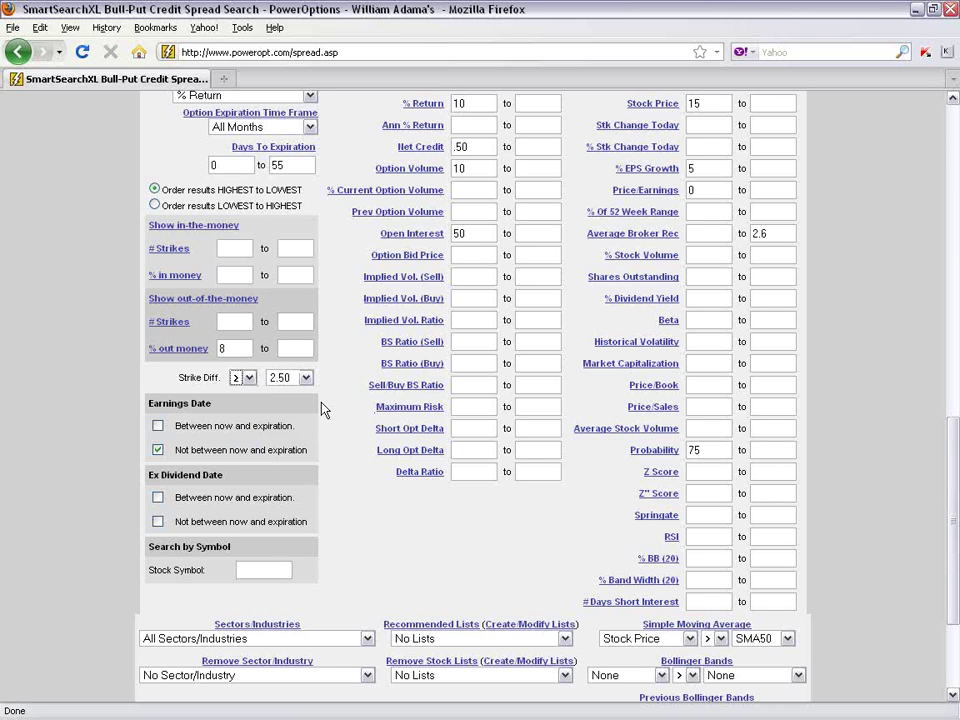
# Step: Change the Strike Diff. filter to less than 2.00
pyautogui.click(249, 377)
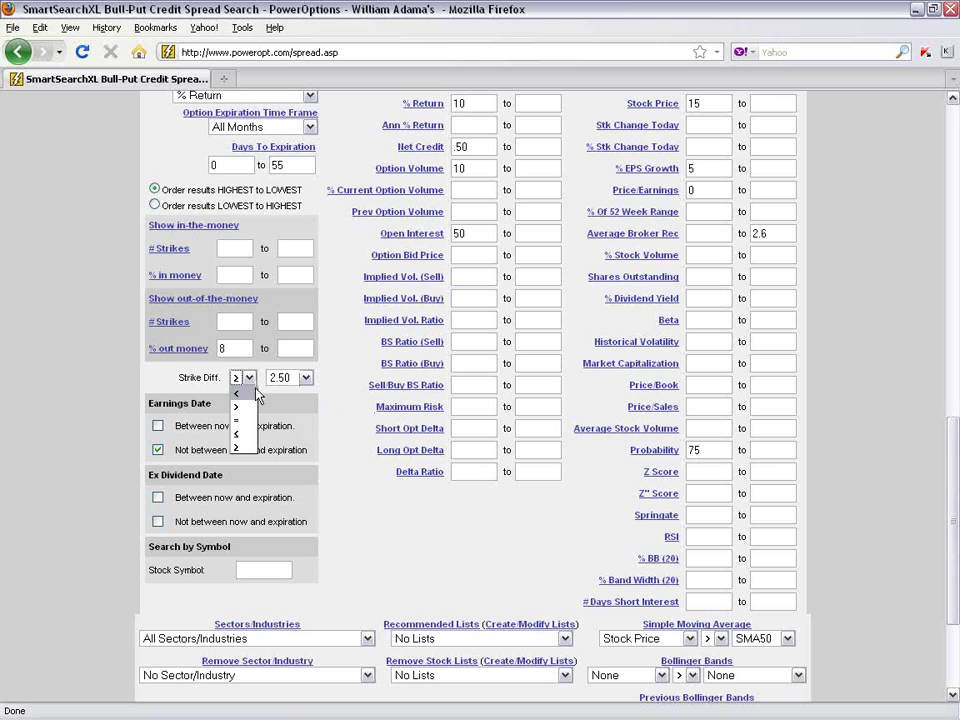
pyautogui.click(247, 393)
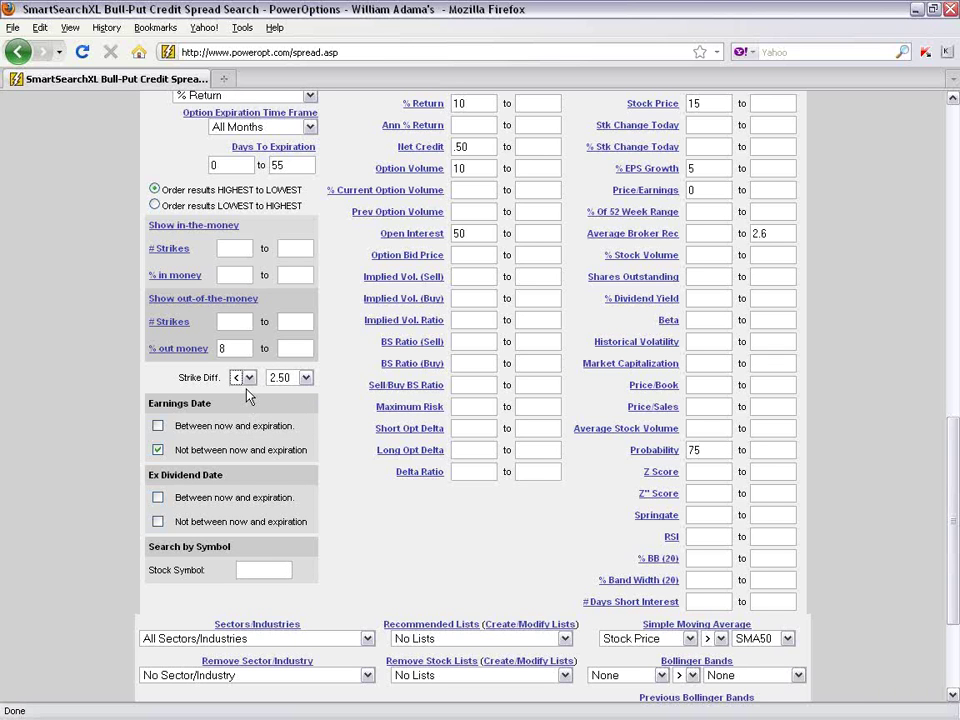
pyautogui.click(247, 384)
pyautogui.click(249, 391)
pyautogui.click(306, 377)
pyautogui.click(293, 419)
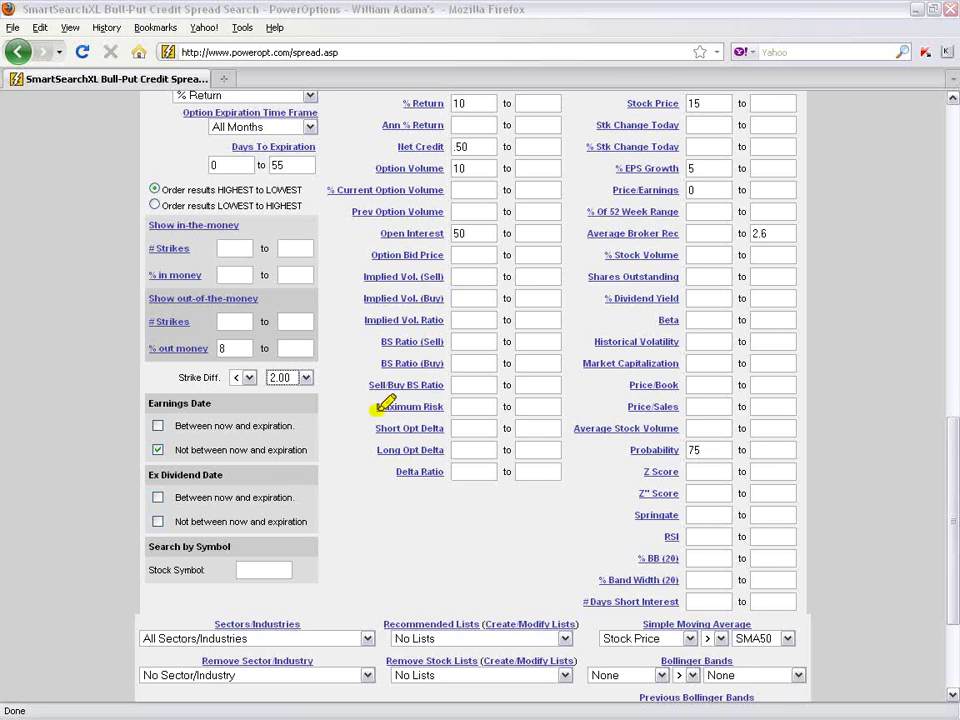
pyautogui.moveTo(375, 407); pyautogui.dragTo(565, 405)
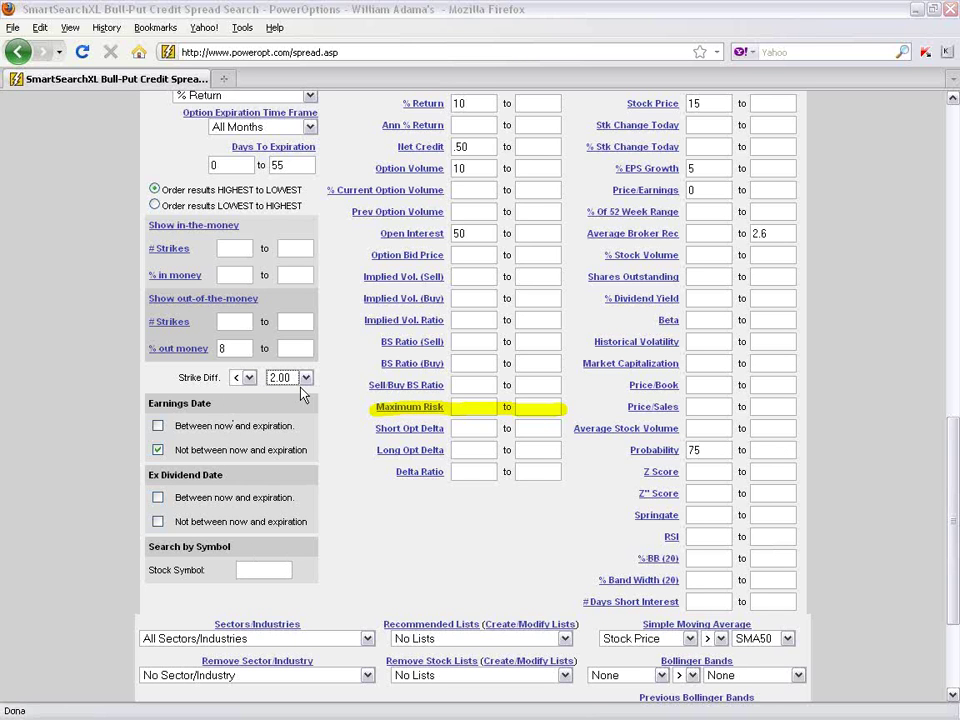
# Step: Run the bull-put search with Maximum Risk less than 9.50, which returns no spreads
pyautogui.click(523, 407)
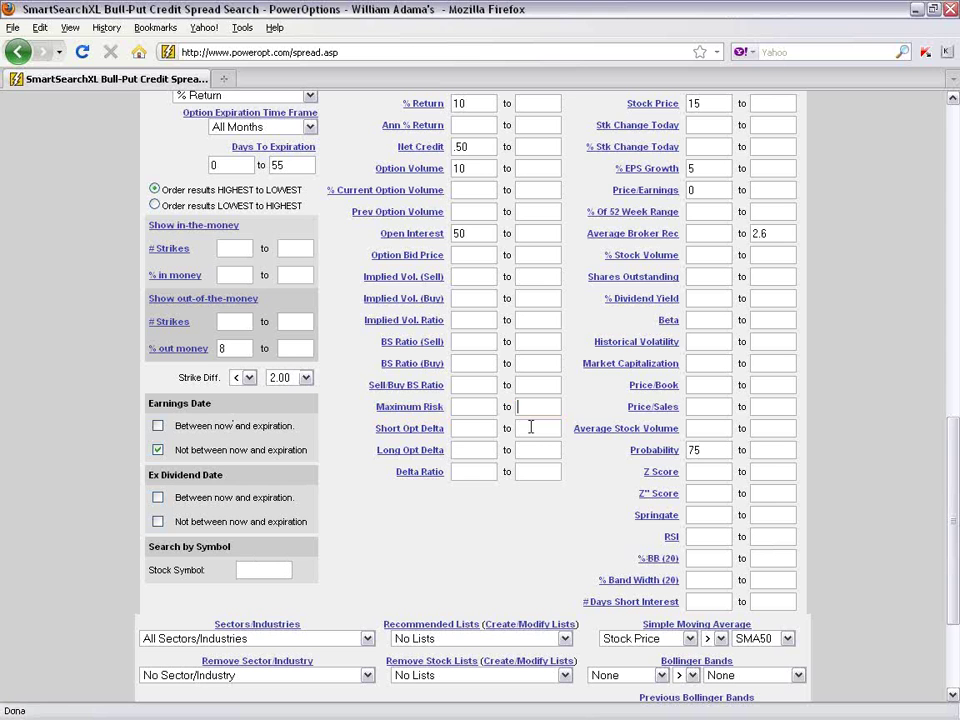
pyautogui.write('3.50')
pyautogui.scroll(5, 949, 461)
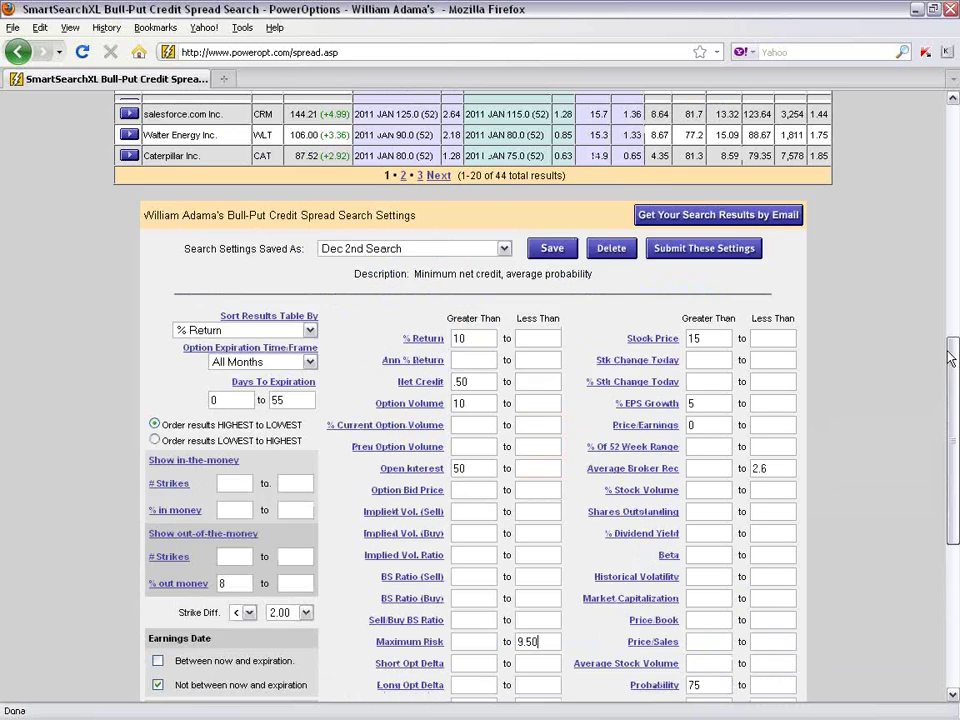
pyautogui.click(686, 352)
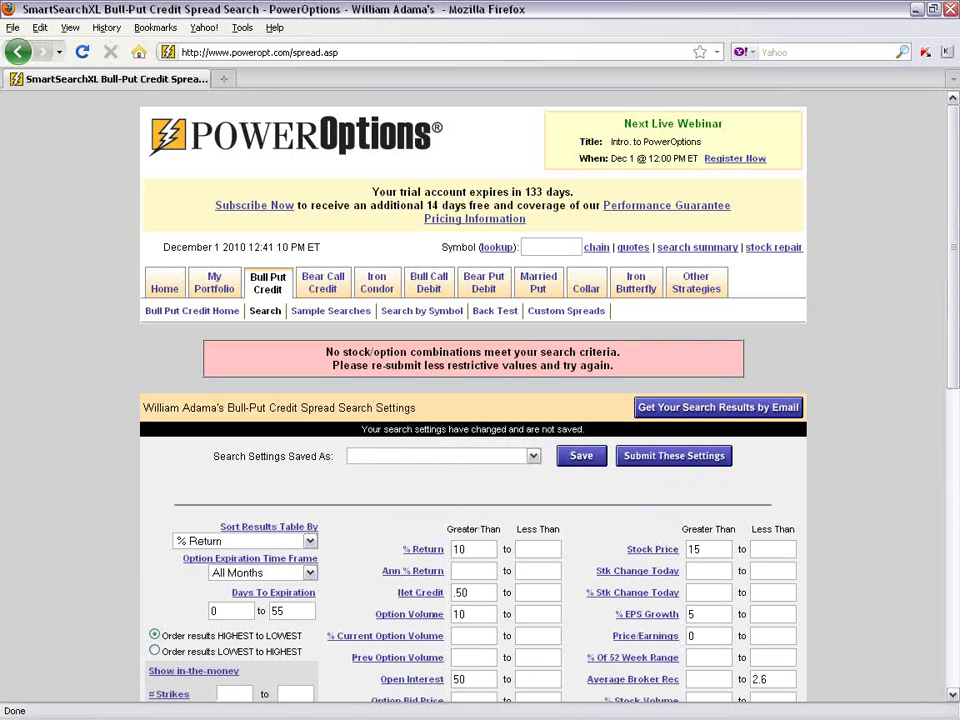
# Step: Delete the 9.50 value from the Maximum Risk box
pyautogui.moveTo(953, 266); pyautogui.dragTo(951, 480)
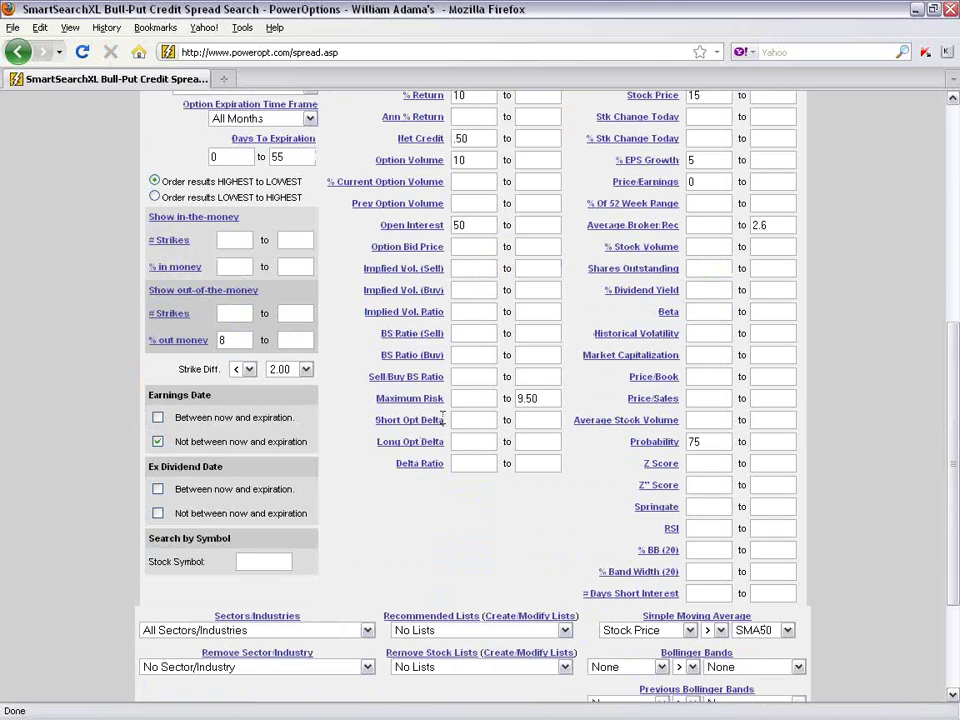
pyautogui.moveTo(544, 398); pyautogui.dragTo(517, 398)
pyautogui.press('Delete')
# Step: Set Strike Diff to Any and Maximum Risk under 9.50, then rerun the search
pyautogui.click(306, 369)
pyautogui.click(282, 385)
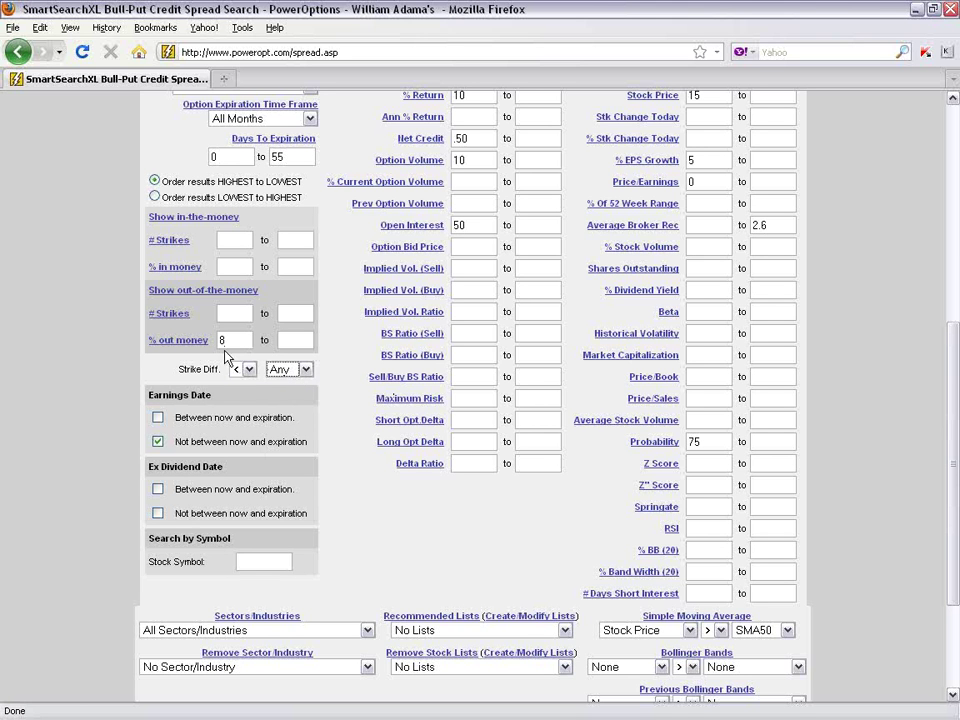
pyautogui.click(540, 399)
pyautogui.write('3.50')
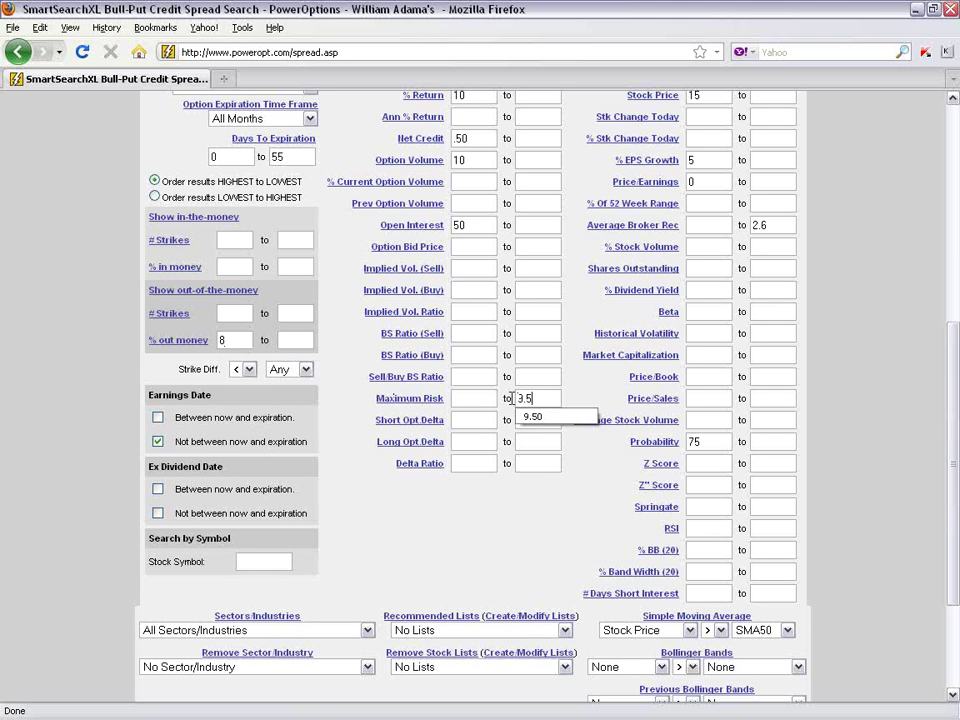
pyautogui.click(532, 416)
pyautogui.scroll(5, 560, 380)
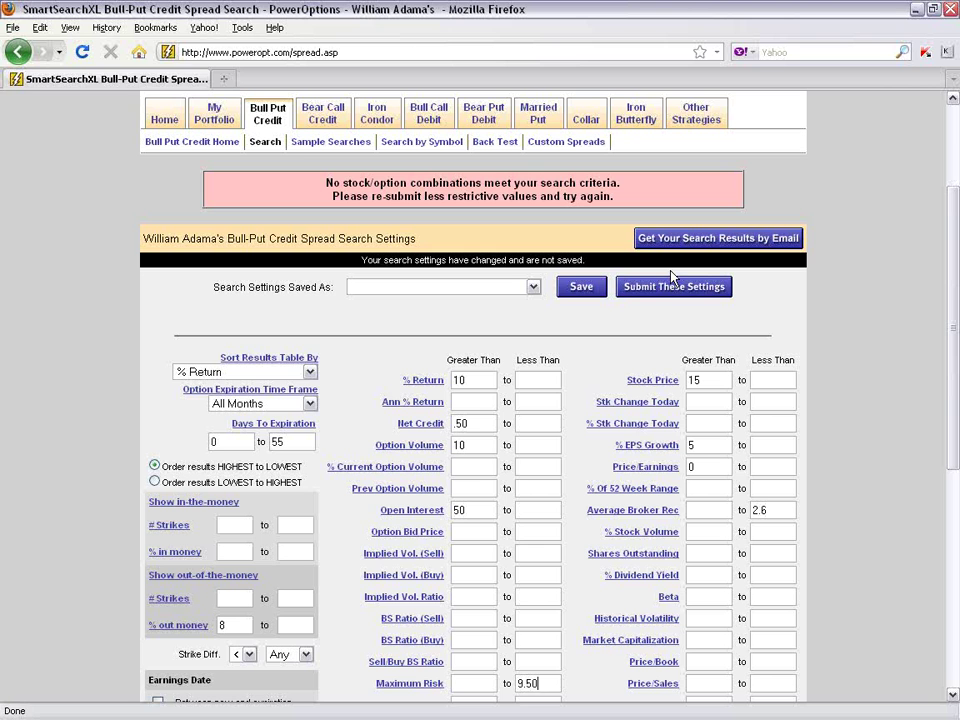
pyautogui.click(664, 292)
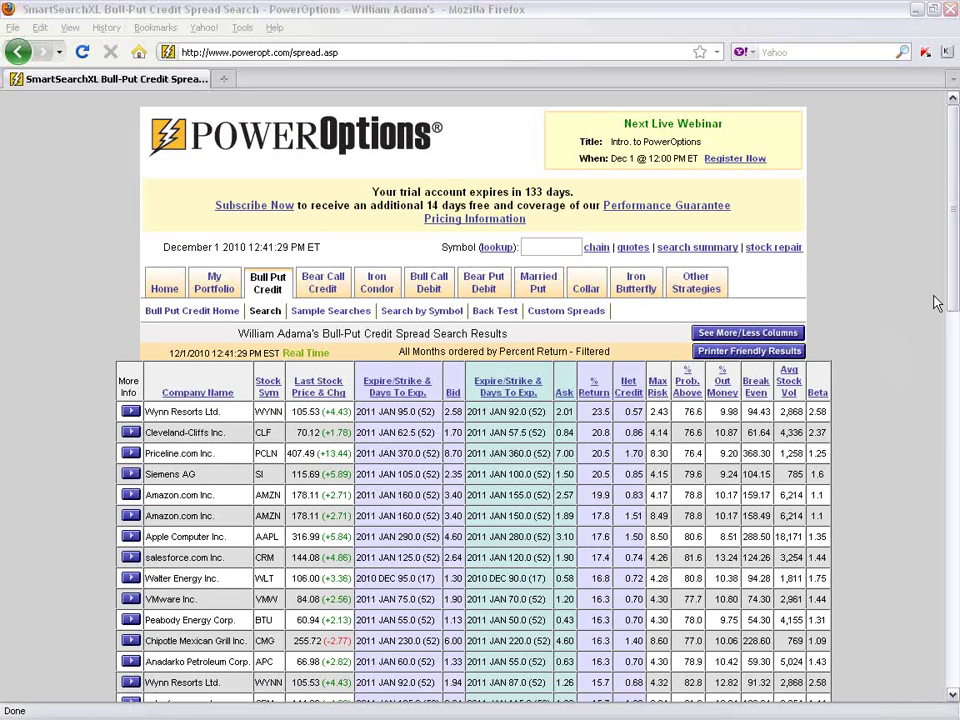
pyautogui.moveTo(948, 255); pyautogui.dragTo(947, 340)
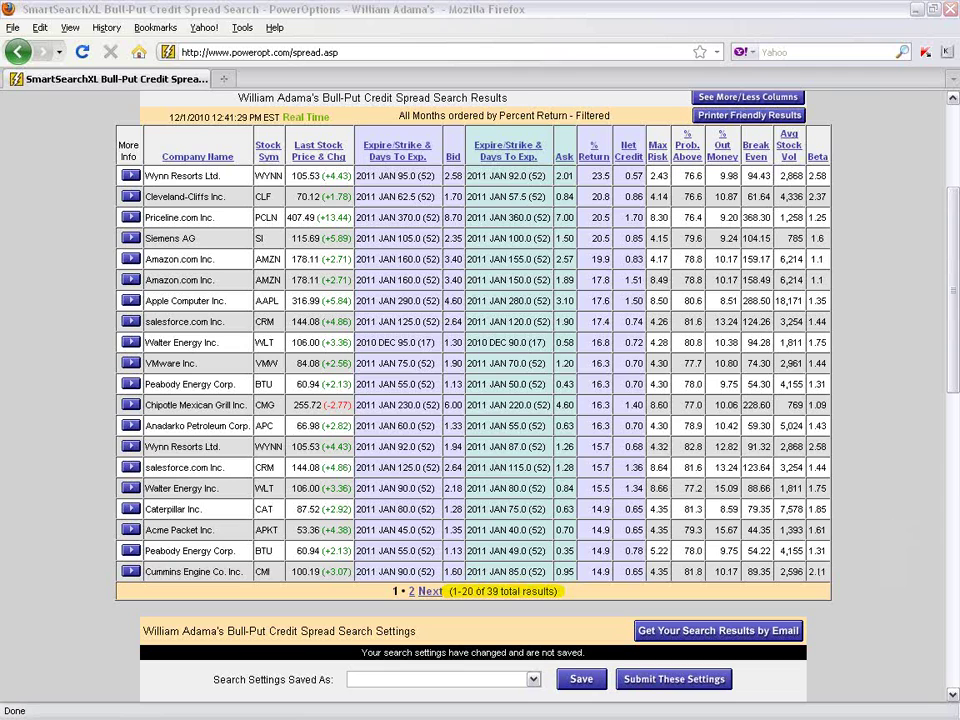
pyautogui.moveTo(952, 375); pyautogui.dragTo(955, 577)
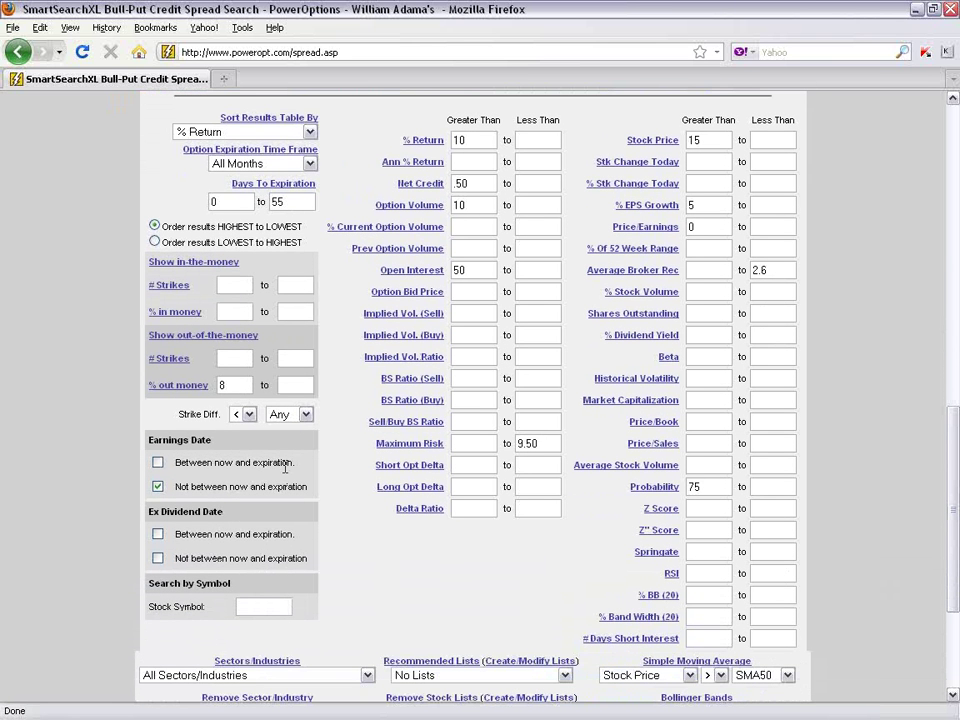
# Step: Try Strike Diff settings of equals 10.00, then less than 2.00
pyautogui.click(244, 415)
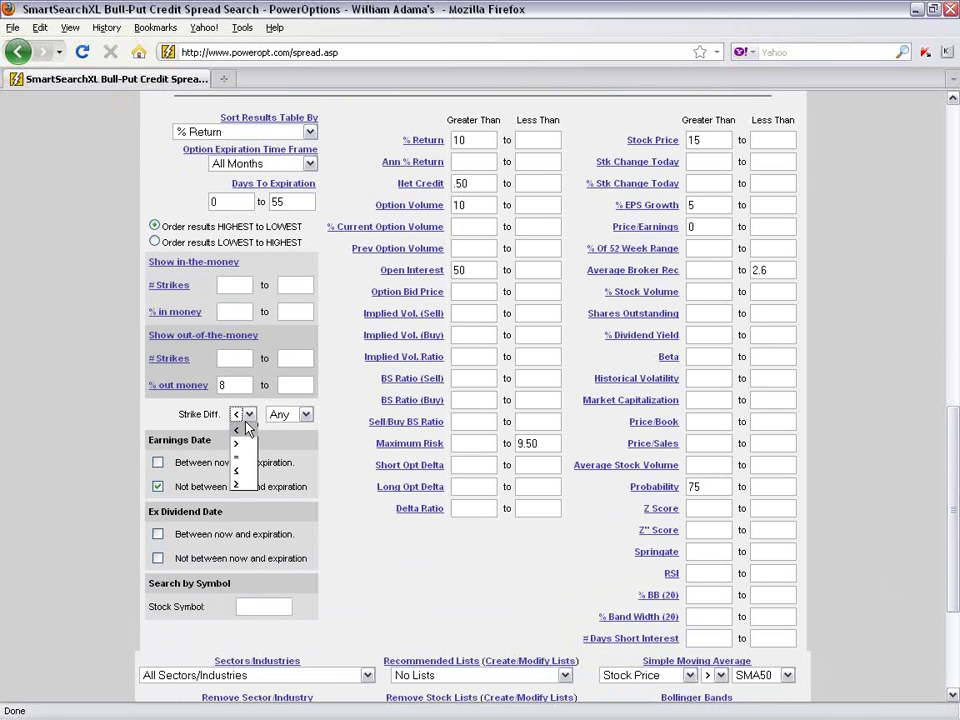
pyautogui.click(243, 462)
pyautogui.click(304, 414)
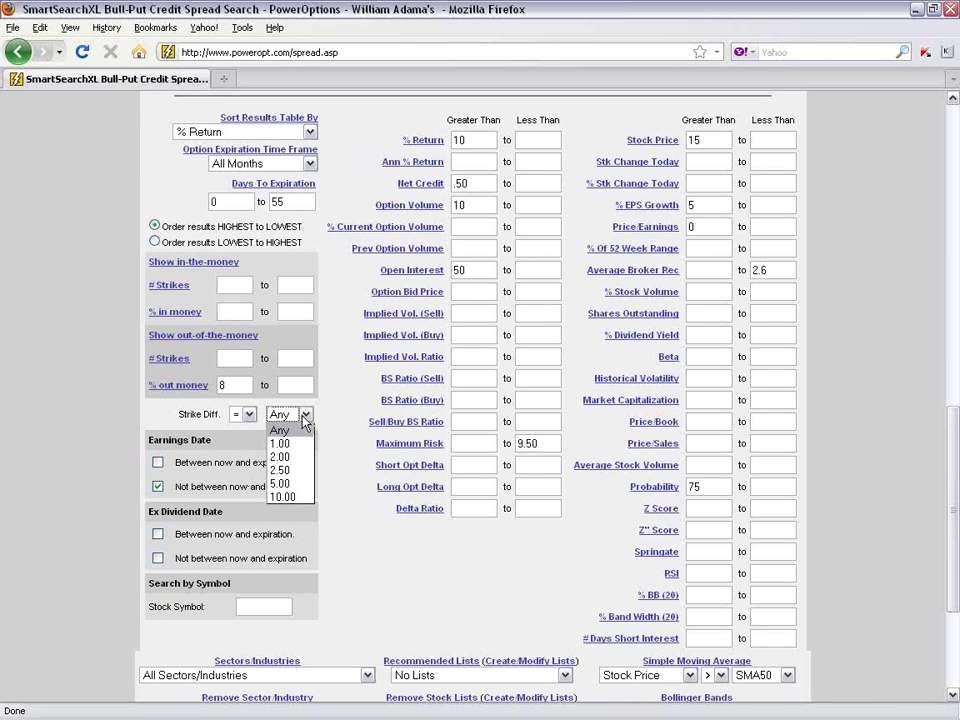
pyautogui.click(298, 495)
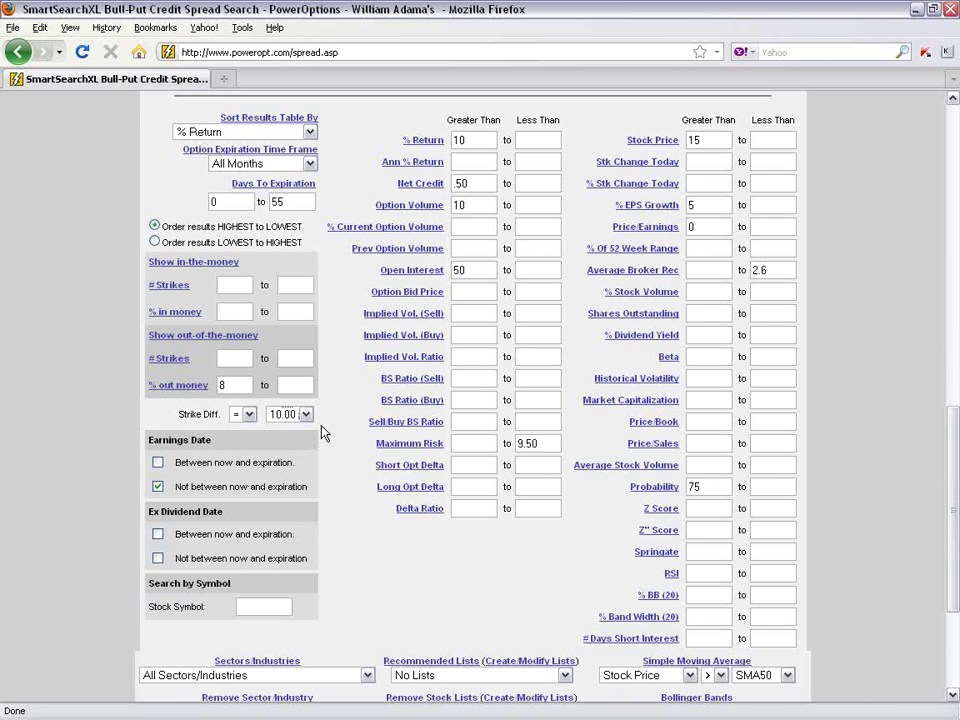
pyautogui.click(247, 414)
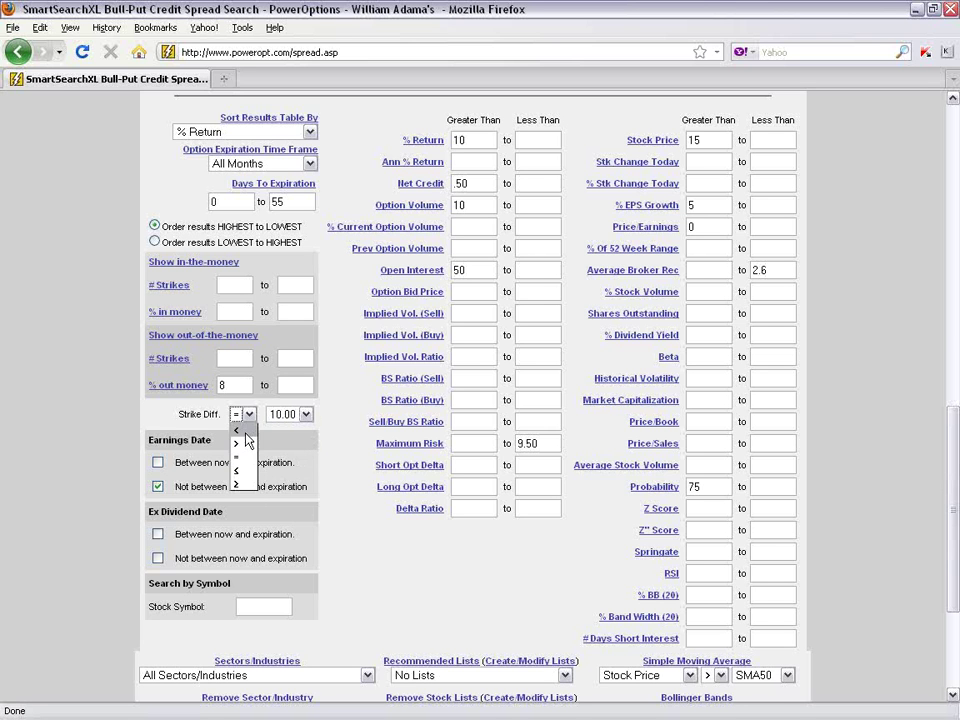
pyautogui.click(245, 431)
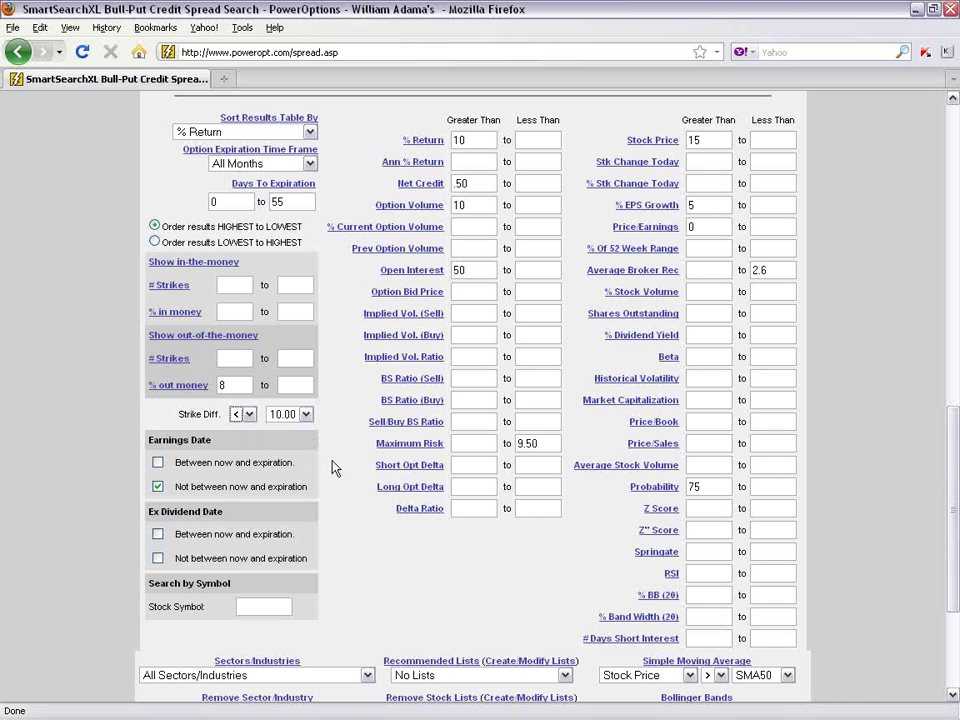
pyautogui.click(300, 414)
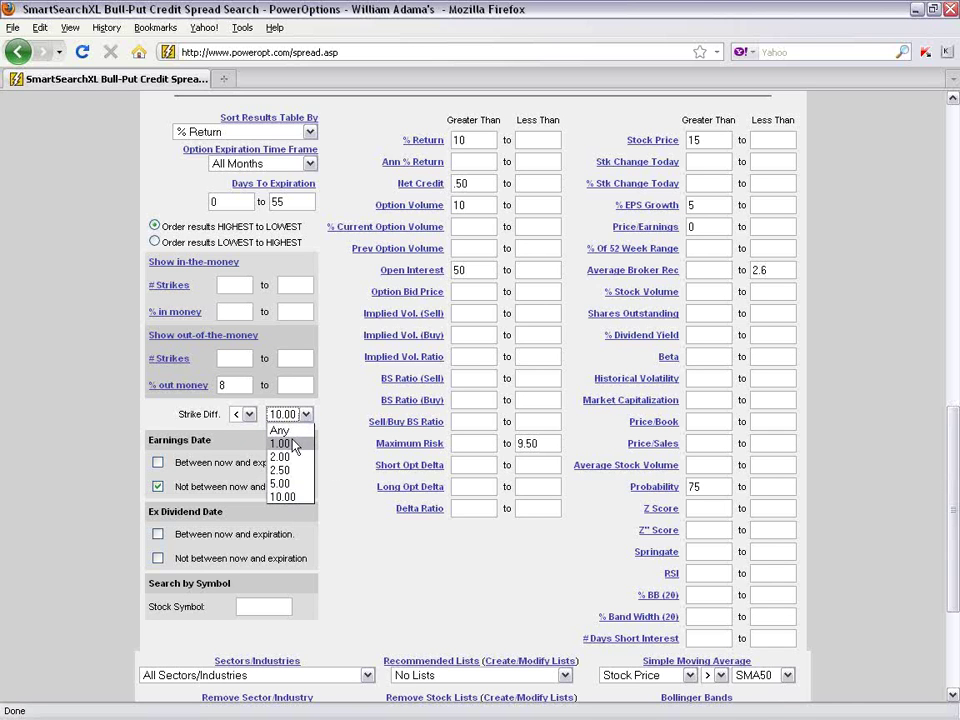
pyautogui.click(289, 457)
# Step: Settle the Strike Diff criterion on greater than 5.00
pyautogui.click(300, 414)
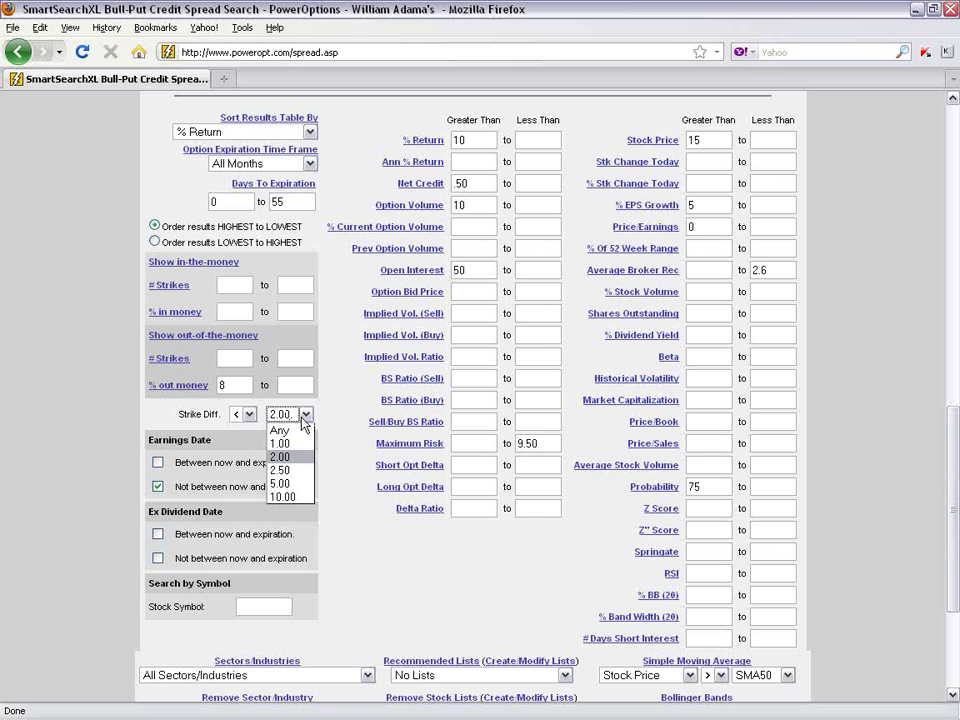
pyautogui.click(253, 435)
pyautogui.click(241, 414)
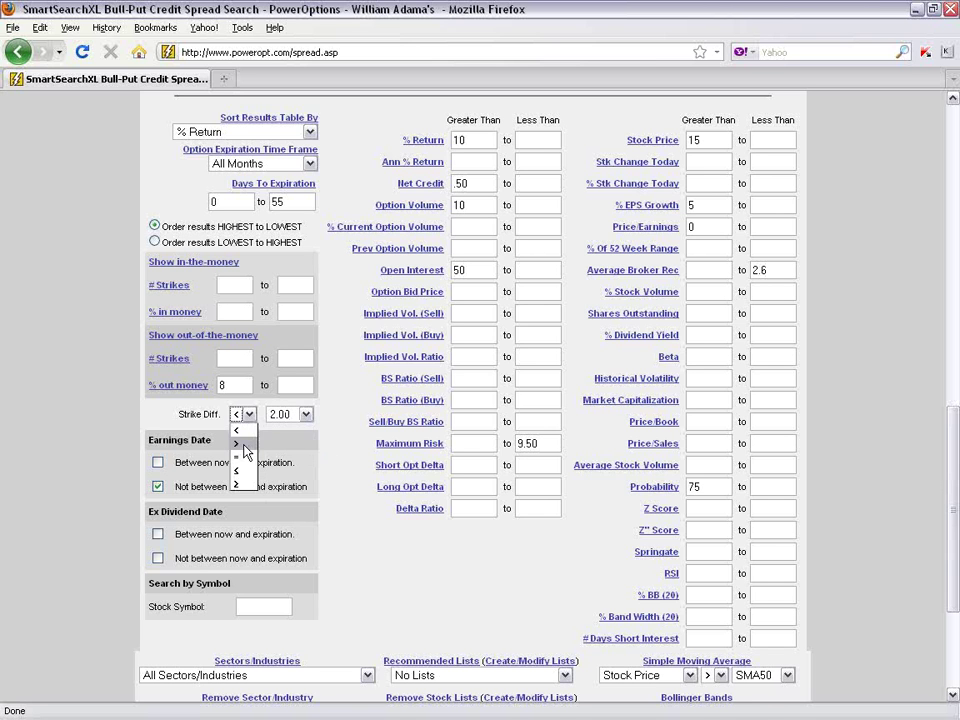
pyautogui.click(244, 444)
pyautogui.click(305, 414)
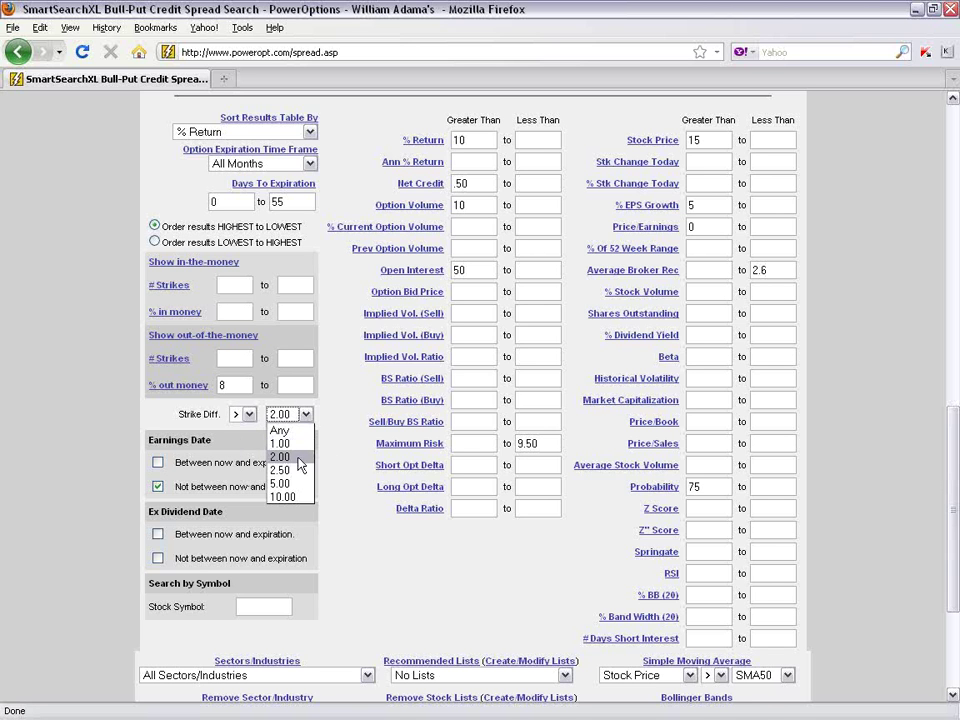
pyautogui.click(280, 483)
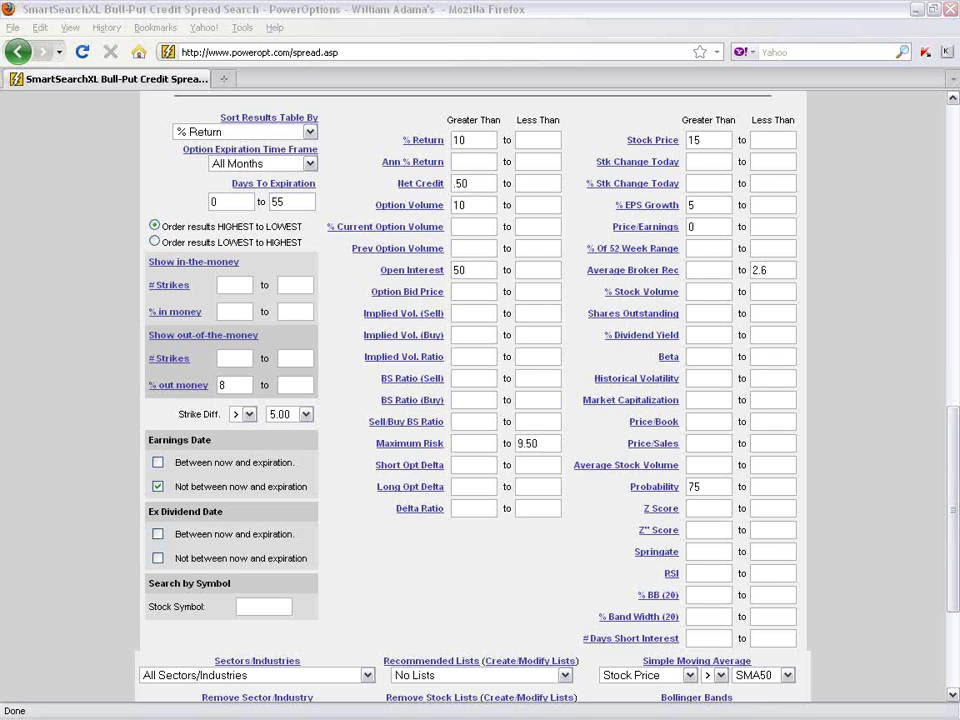
# Step: Return Strike Diff to the less-than operator with value Any
pyautogui.click(249, 414)
pyautogui.click(240, 446)
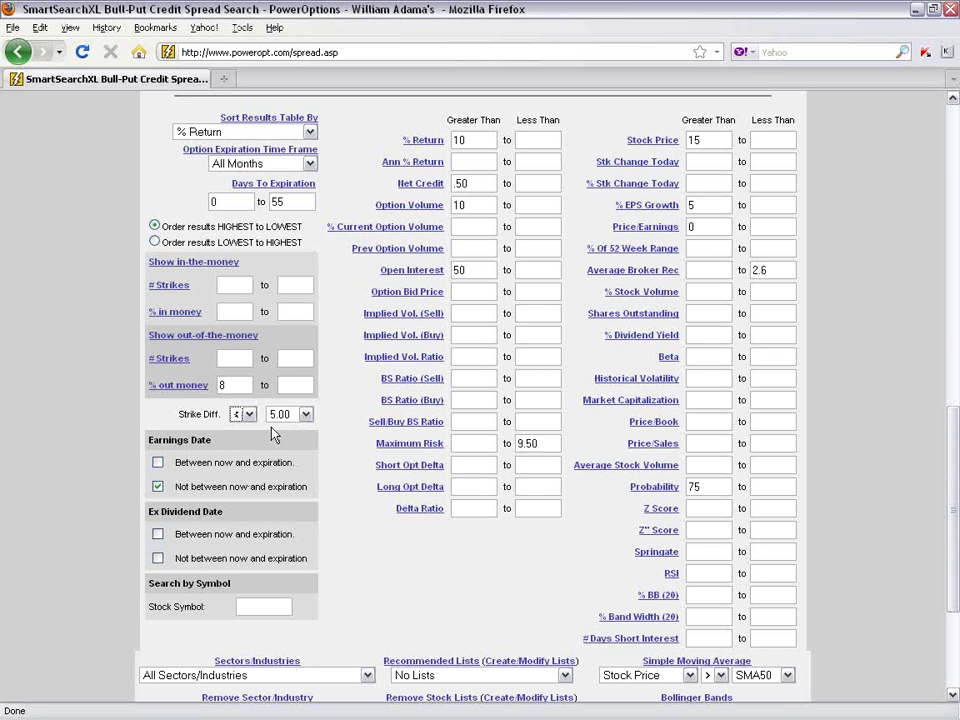
pyautogui.click(306, 414)
pyautogui.click(282, 430)
# Step: Check the Maximum Risk entry, leaving it at 9.50
pyautogui.doubleClick(532, 443)
pyautogui.click(599, 605)
pyautogui.moveTo(546, 444); pyautogui.dragTo(486, 443)
pyautogui.click(870, 462)
# Step: Open the More Info menu for the top-ranked Wynn Resorts spread
pyautogui.moveTo(953, 512); pyautogui.dragTo(948, 240)
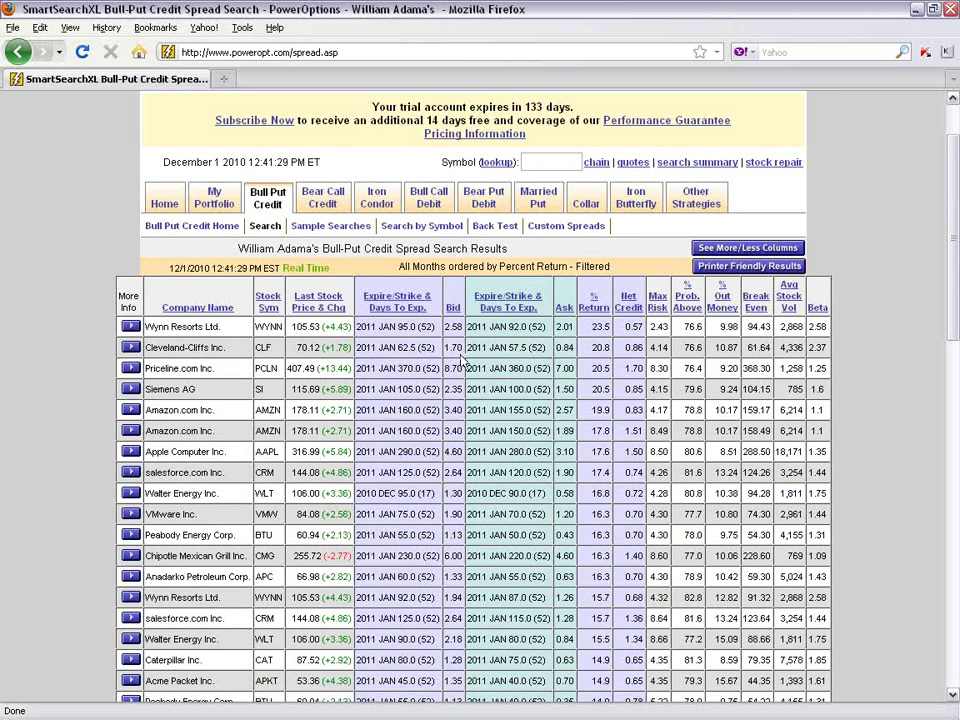
pyautogui.click(130, 326)
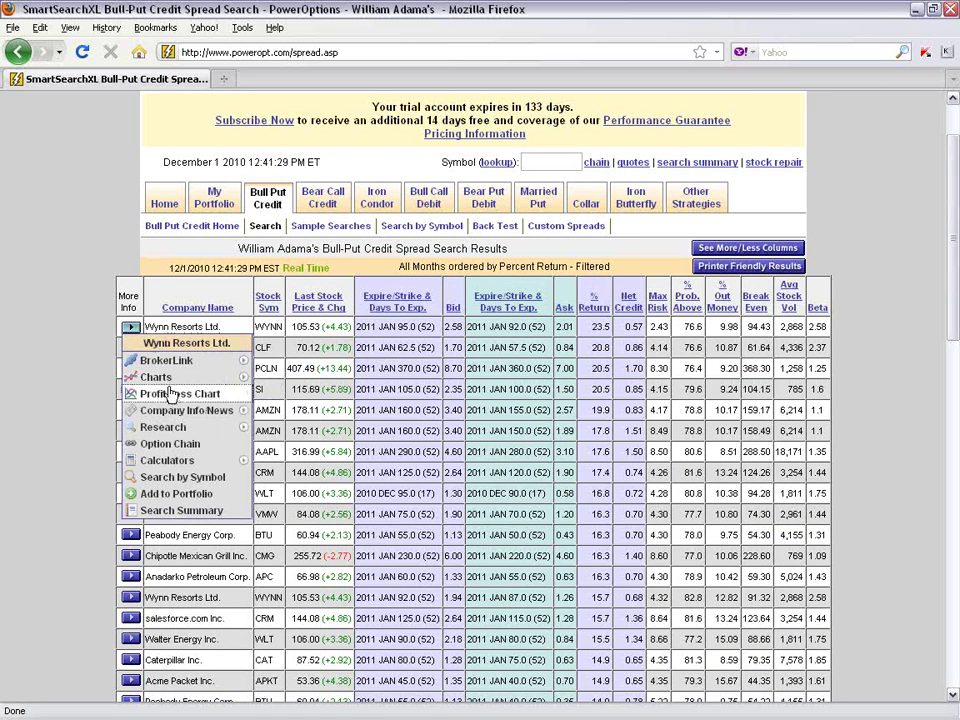
pyautogui.moveTo(248, 412)
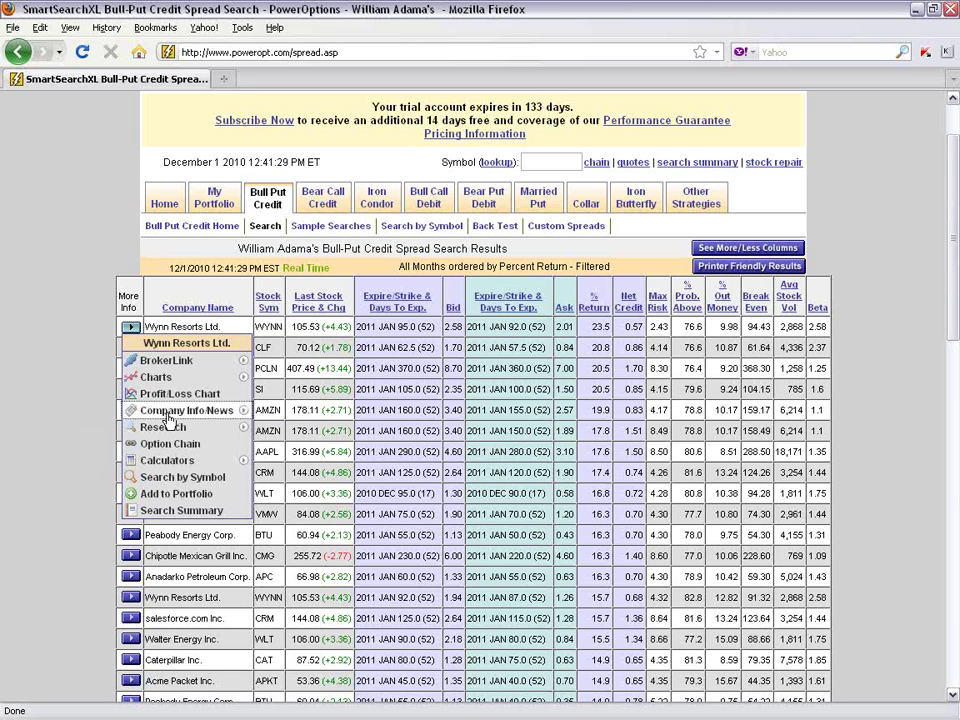
pyautogui.moveTo(172, 421)
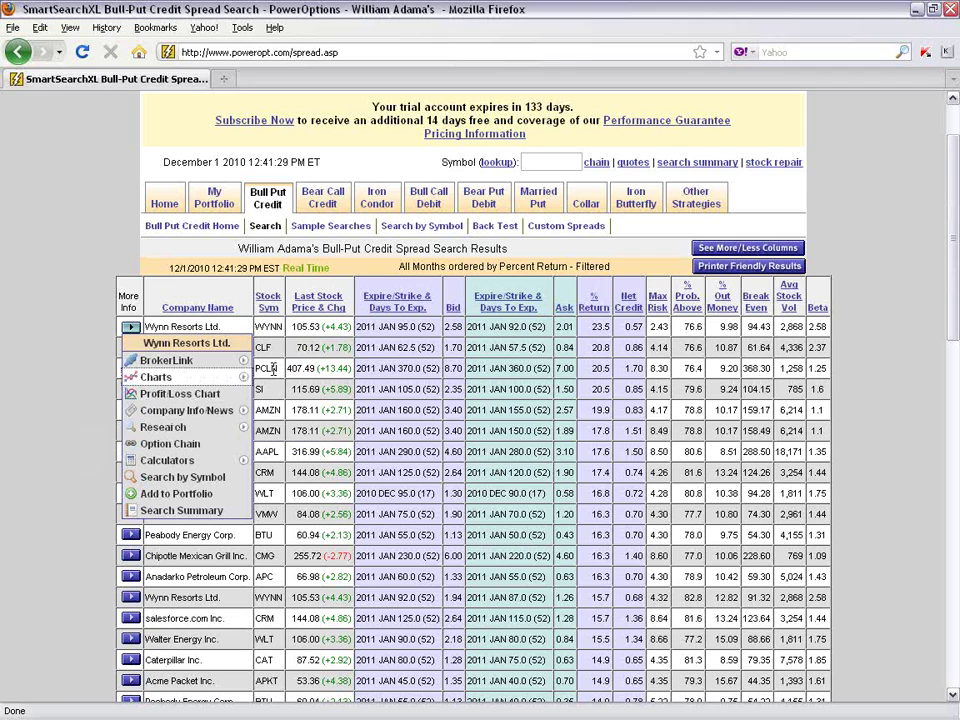